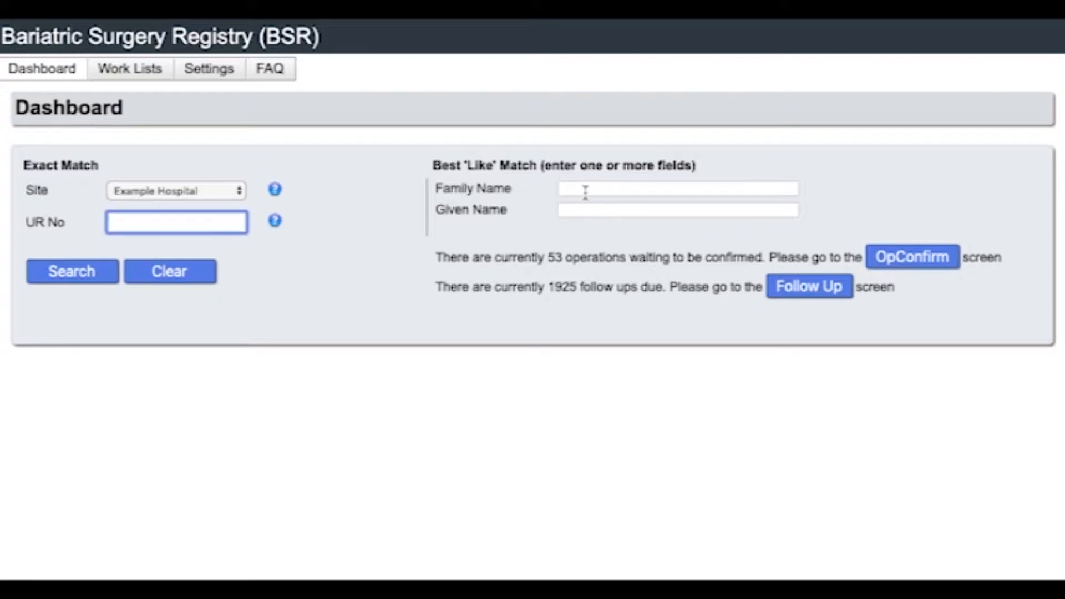
# Begin a partial-name patient search using the Family Name and Given Name fields
pyautogui.click(586, 189)
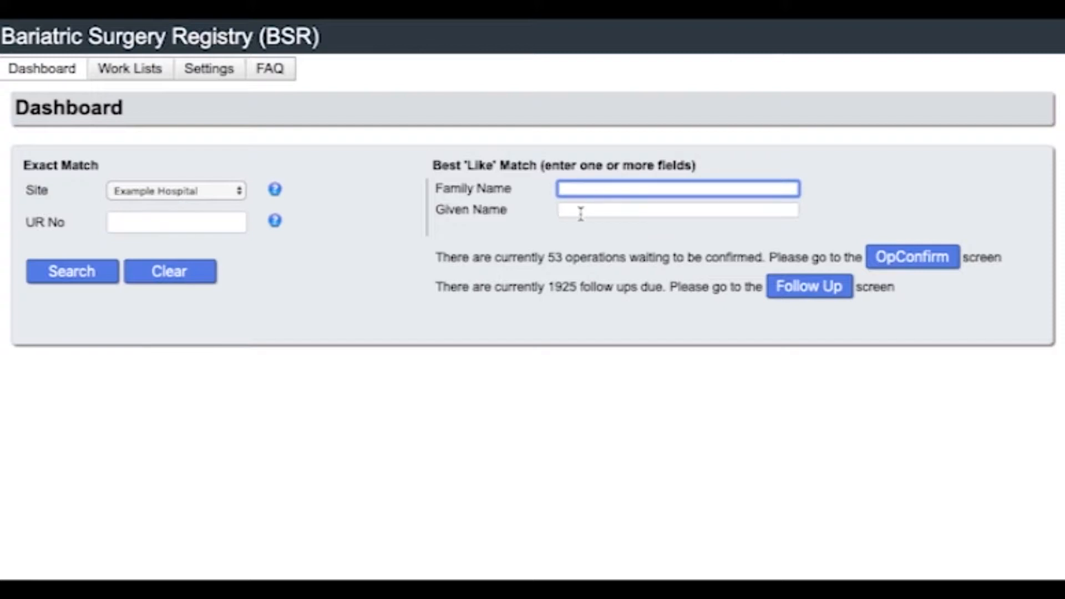
pyautogui.click(581, 211)
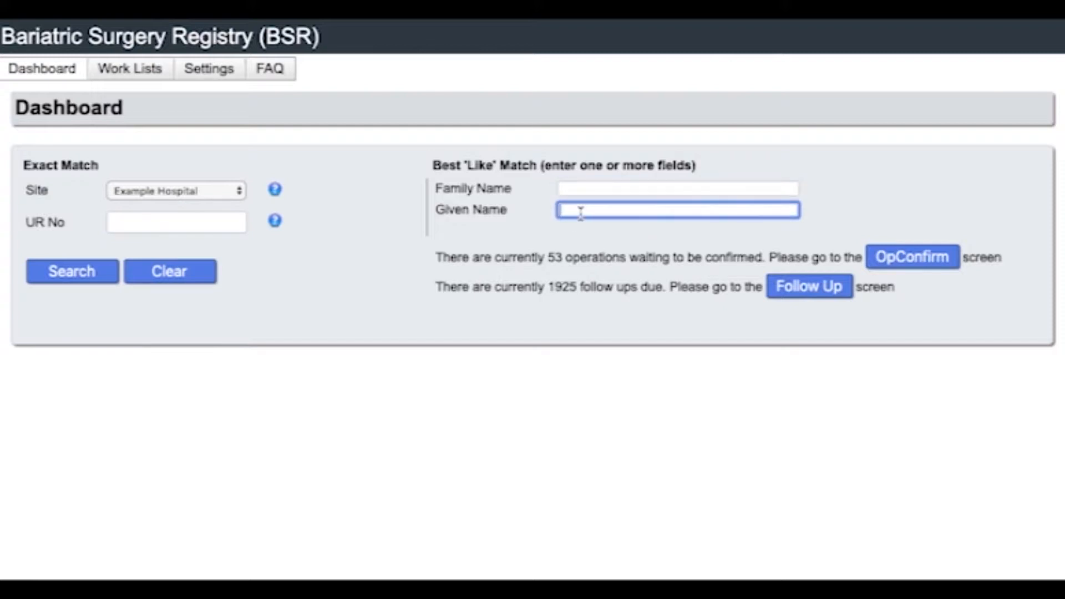
pyautogui.moveTo(273, 221)
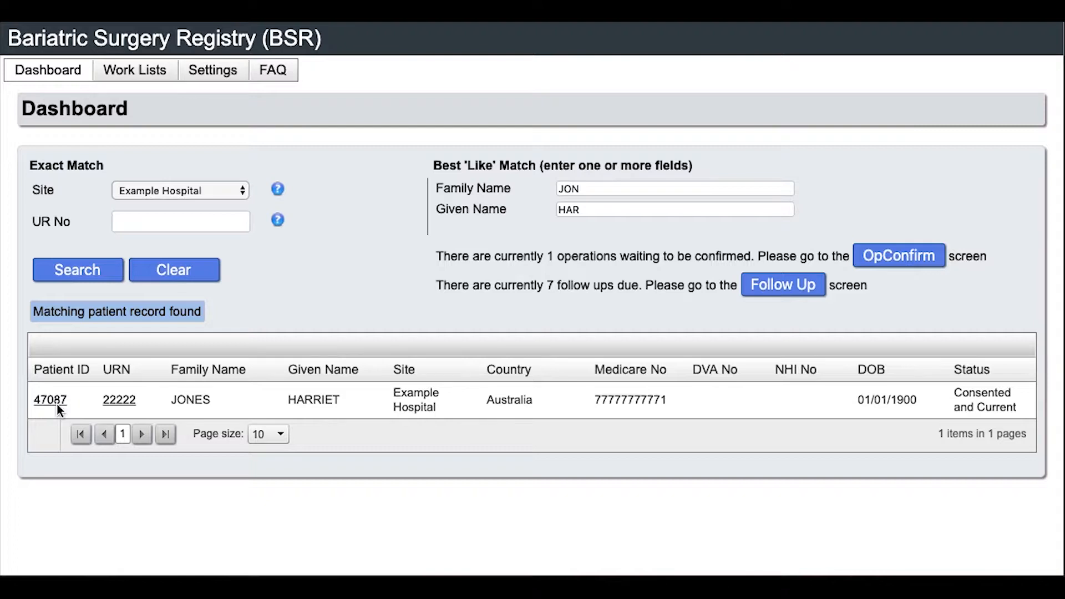
# Clear the previous search and enter the corrected partial family and given names
pyautogui.click(139, 276)
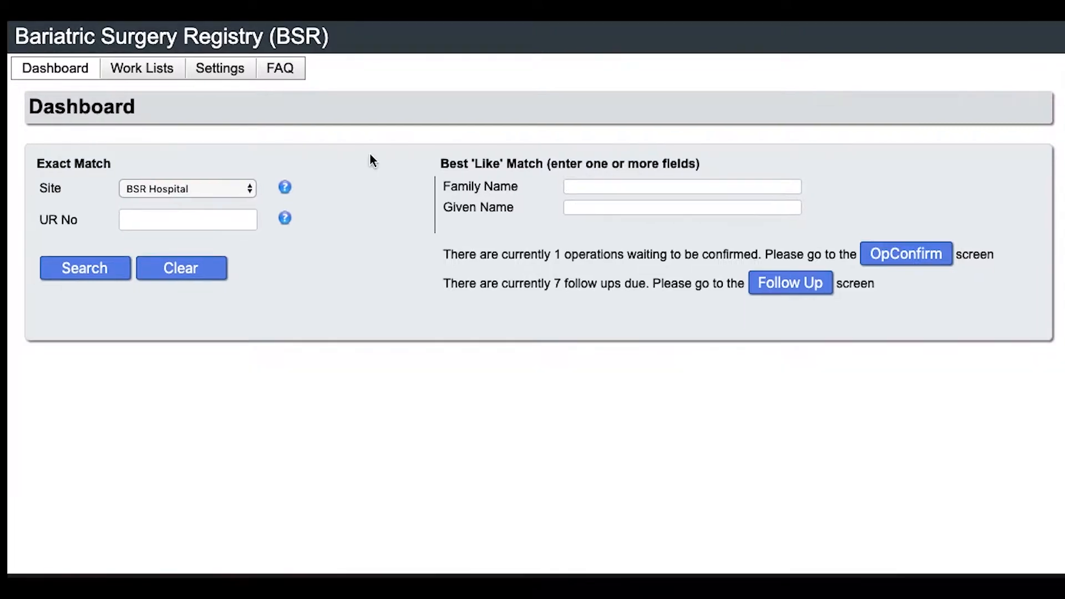
pyautogui.click(576, 186)
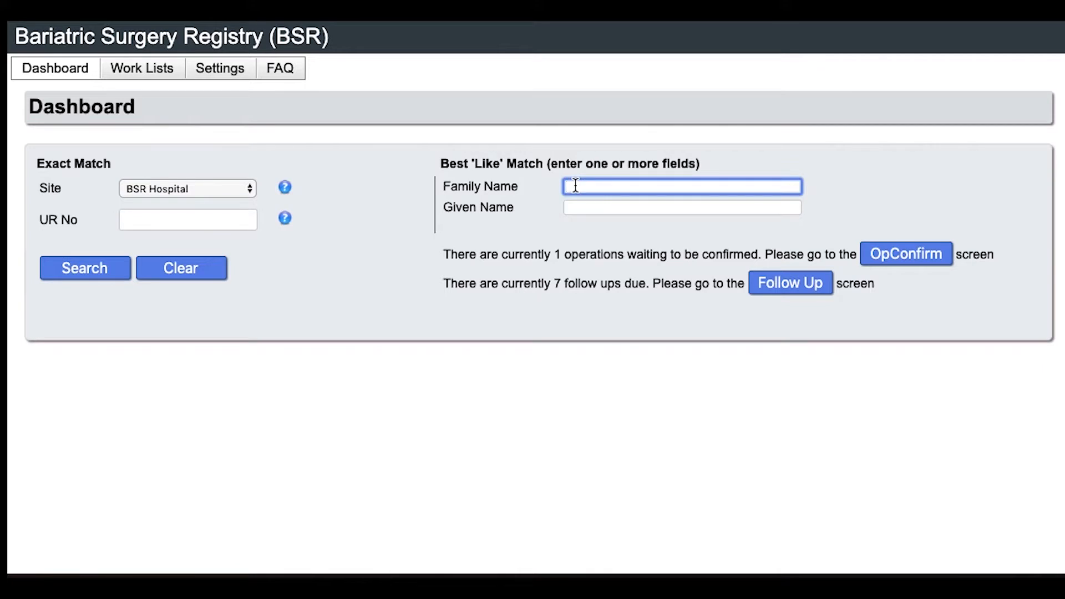
pyautogui.write('JON')
pyautogui.press('Tab')
pyautogui.write('HAE')
pyautogui.press('BackSpace')
pyautogui.write('R')
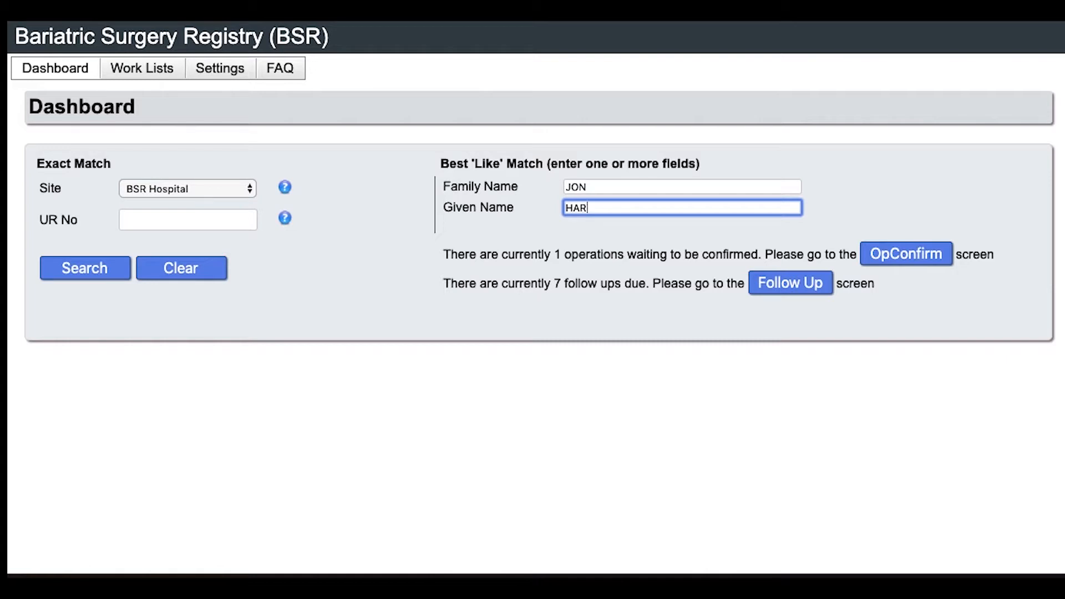
# Search at Example Hospital and open the matching patient's record
pyautogui.click(241, 189)
pyautogui.click(189, 202)
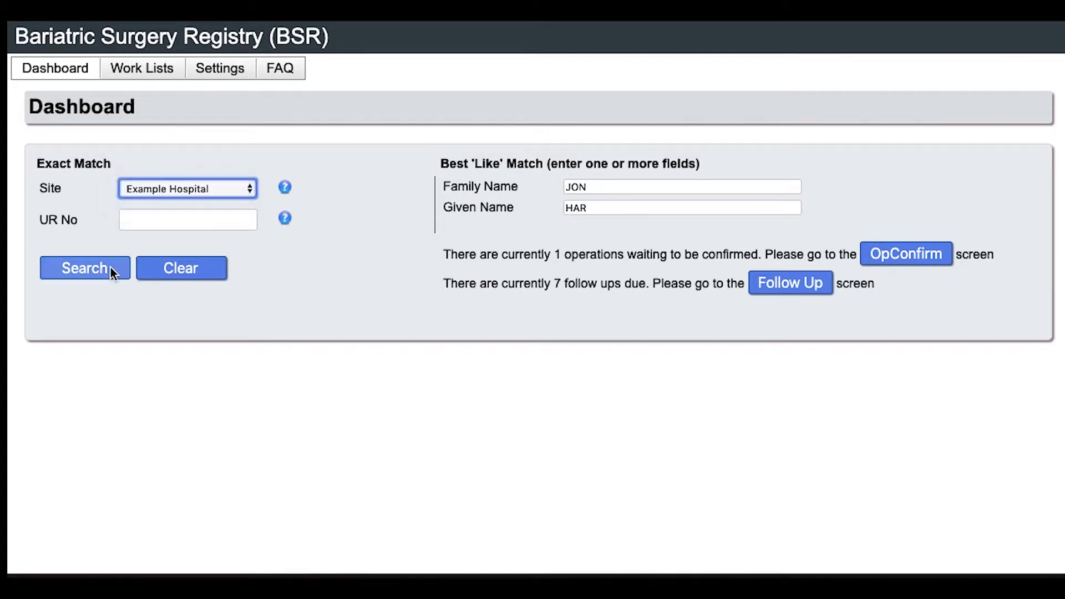
pyautogui.click(111, 268)
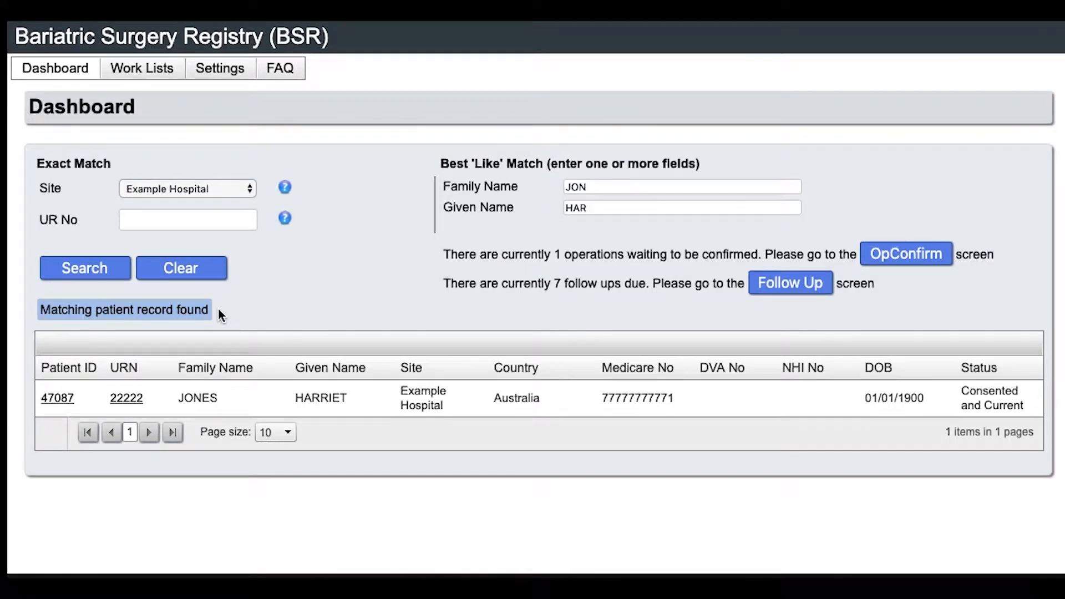
pyautogui.click(57, 399)
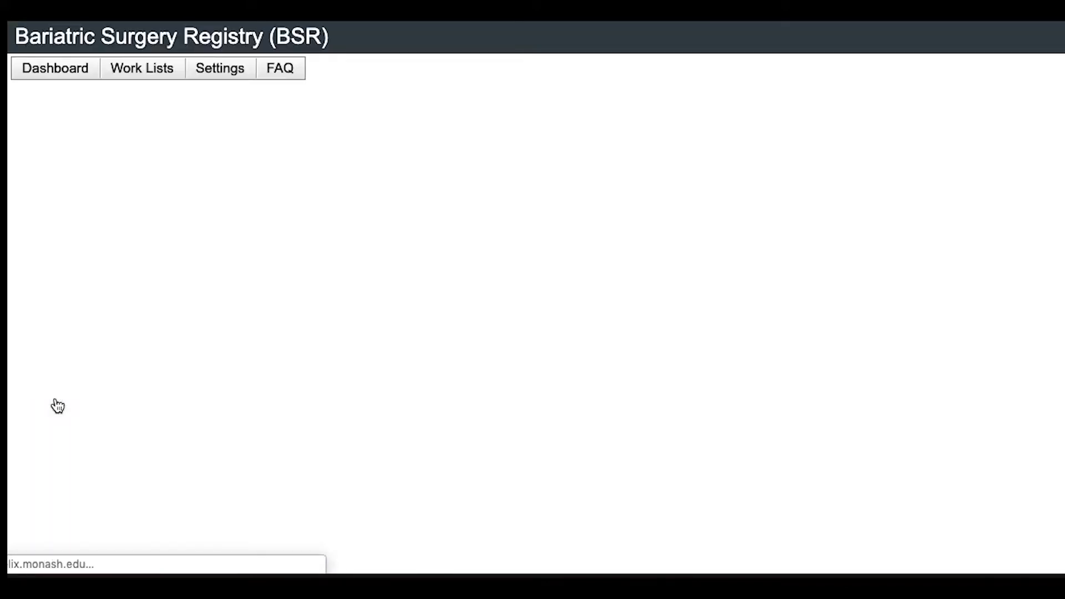
# Correct the patient's street address and suburb
pyautogui.scroll(-3, 275, 465)
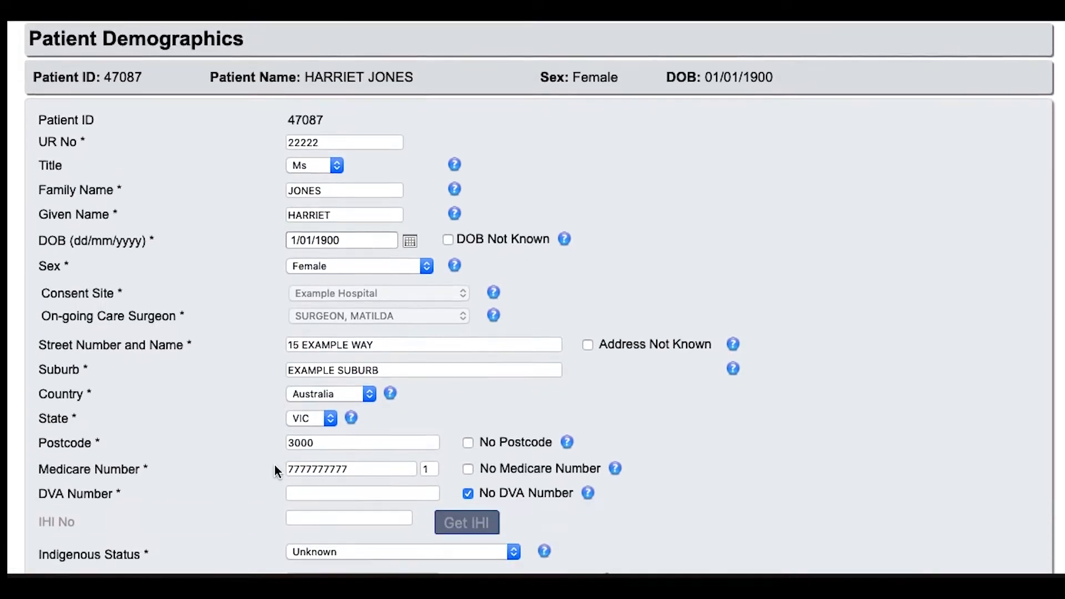
pyautogui.click(415, 314)
pyautogui.press('BackSpace')
pyautogui.press('BackSpace')
pyautogui.press('BackSpace')
pyautogui.press('BackSpace')
pyautogui.write('DR')
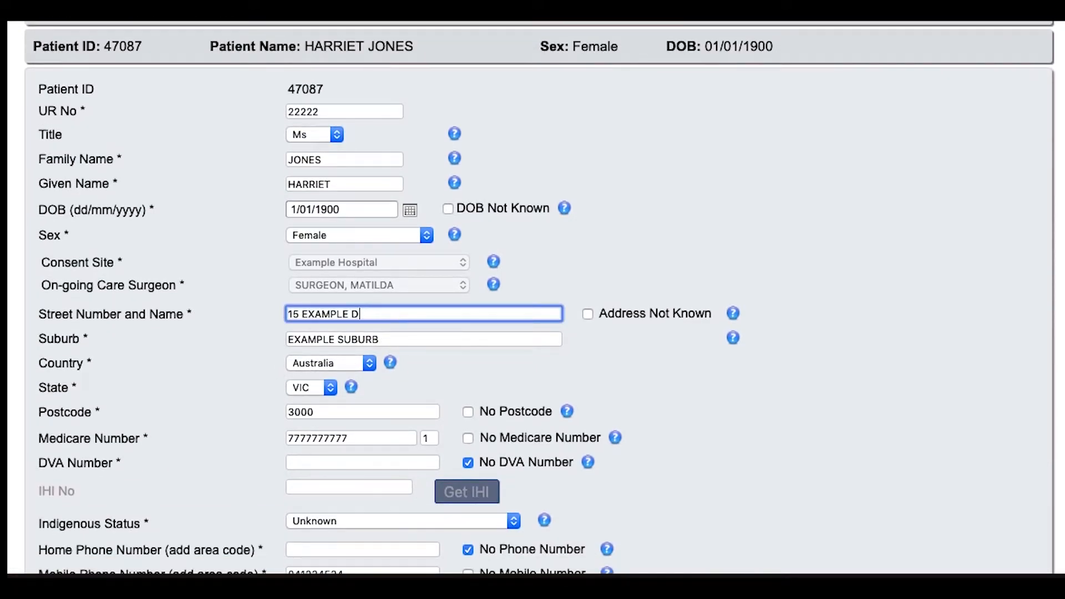
pyautogui.click(420, 339)
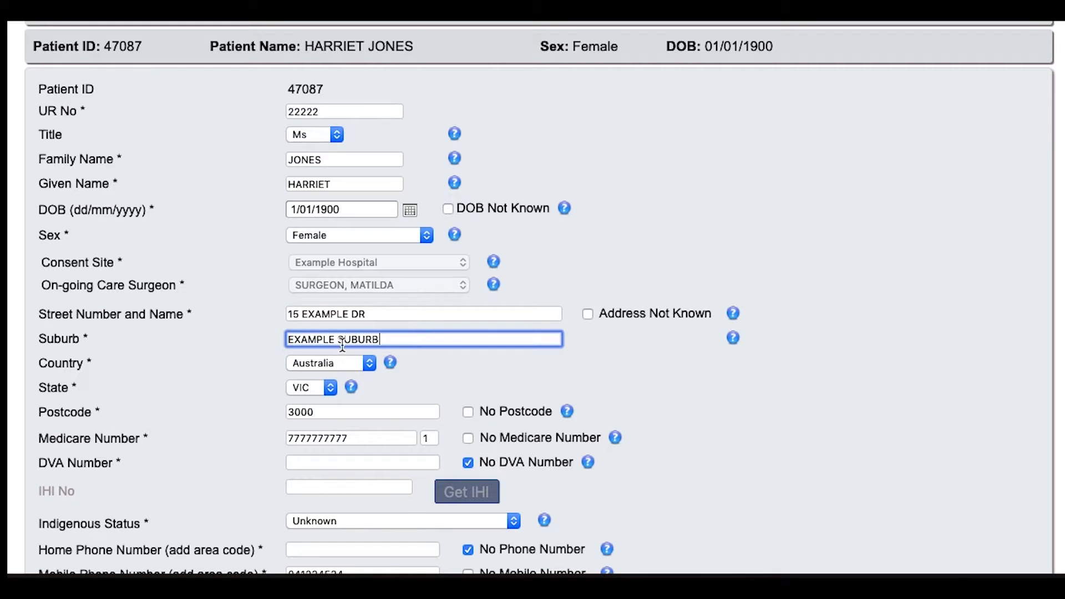
pyautogui.doubleClick(325, 339)
pyautogui.write('BSR')
# Untick No Phone Number, enter the patient's home phone number and save the demographics
pyautogui.scroll(-5, 468, 321)
pyautogui.click(467, 316)
pyautogui.click(408, 317)
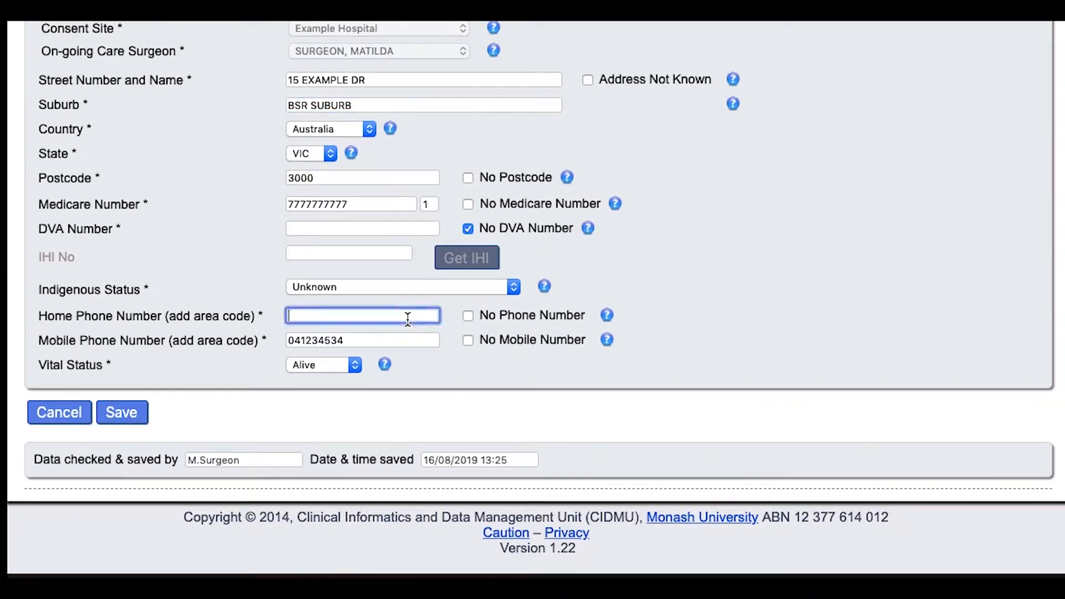
pyautogui.click(123, 416)
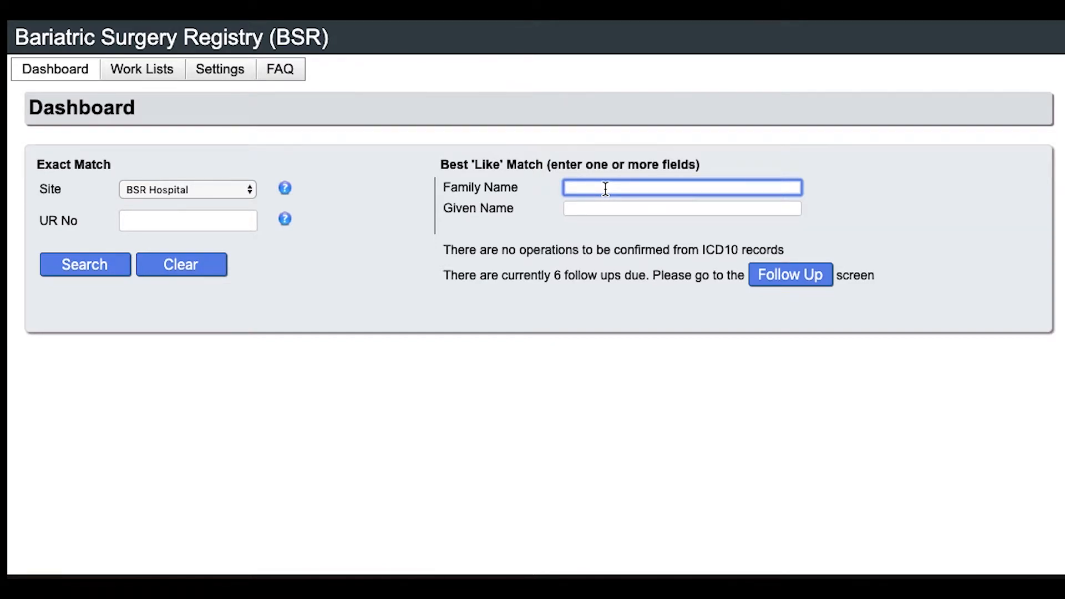
# Search Example Hospital for the new patient's partial names, then start an Add Patient record
pyautogui.click(211, 188)
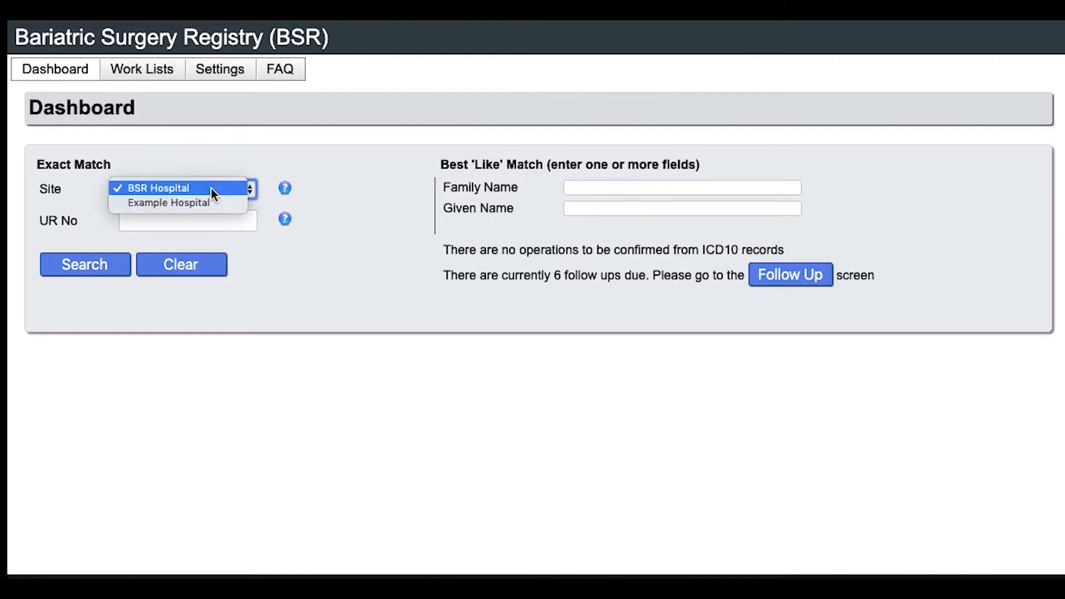
pyautogui.click(209, 202)
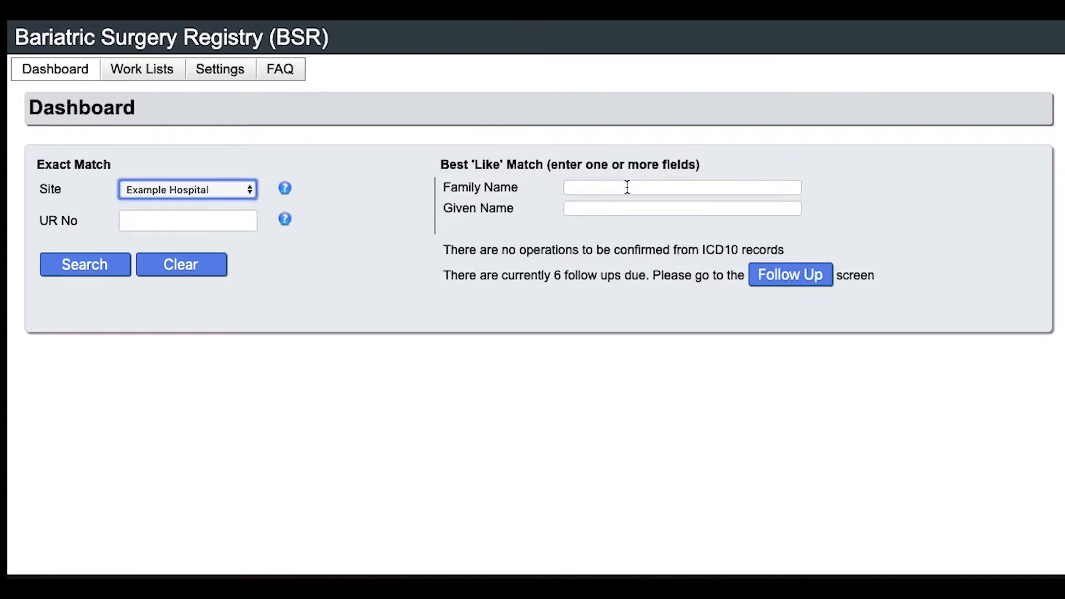
pyautogui.click(626, 186)
pyautogui.write('DOE')
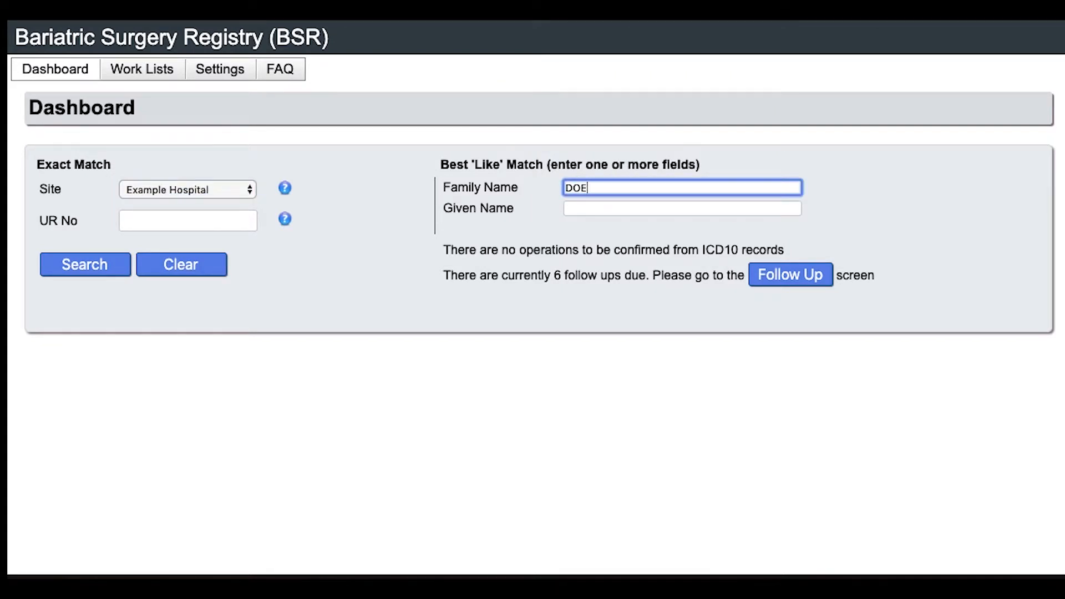
pyautogui.press('Tab')
pyautogui.write('JAN')
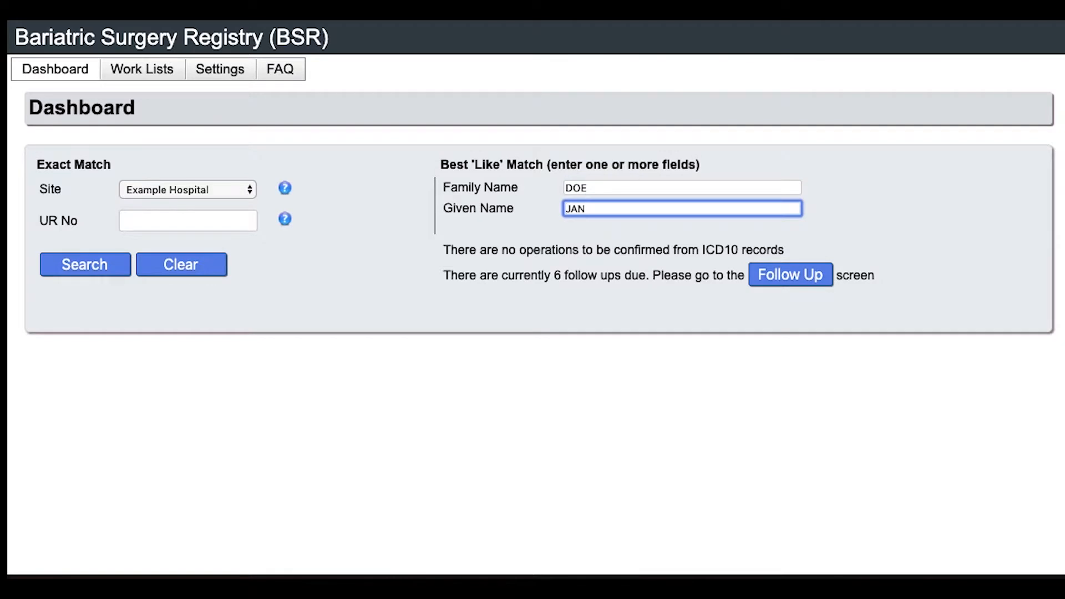
pyautogui.click(76, 269)
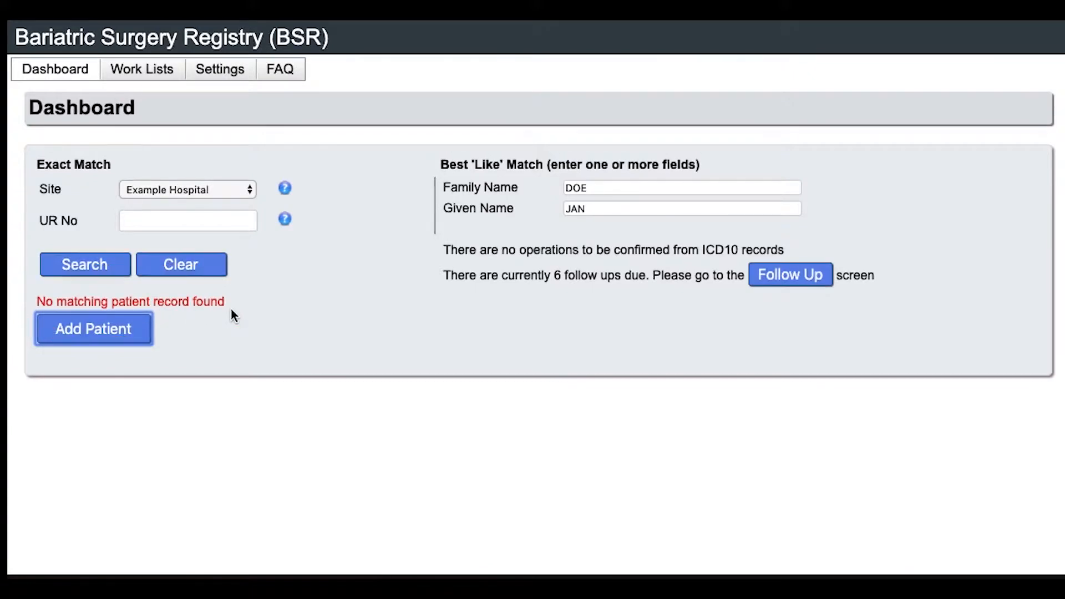
pyautogui.click(126, 335)
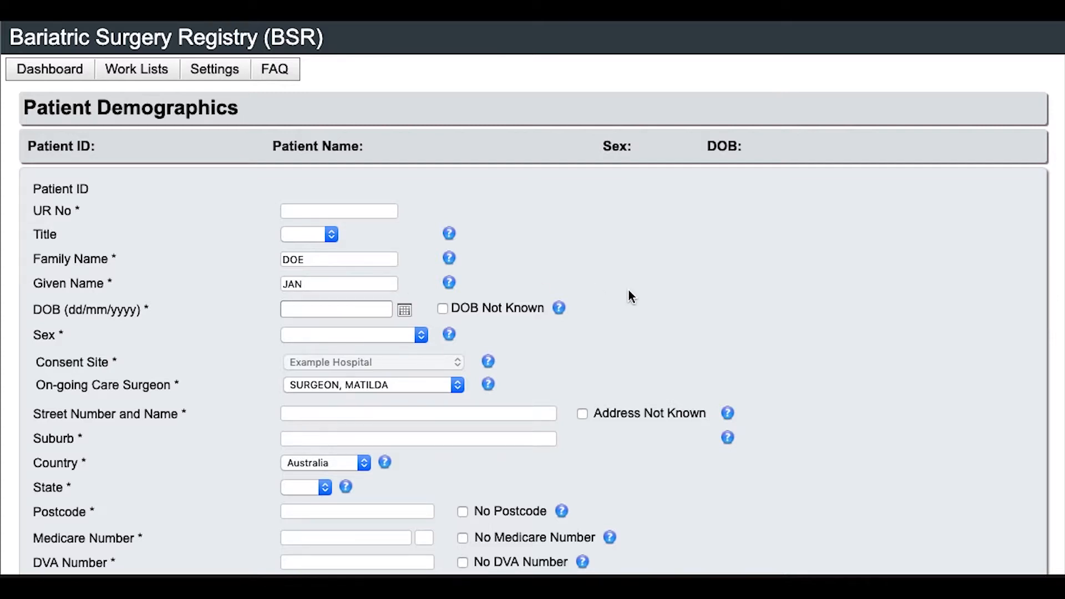
# Complete the given name and review the on-going care surgeon and postcode help notes
pyautogui.doubleClick(312, 284)
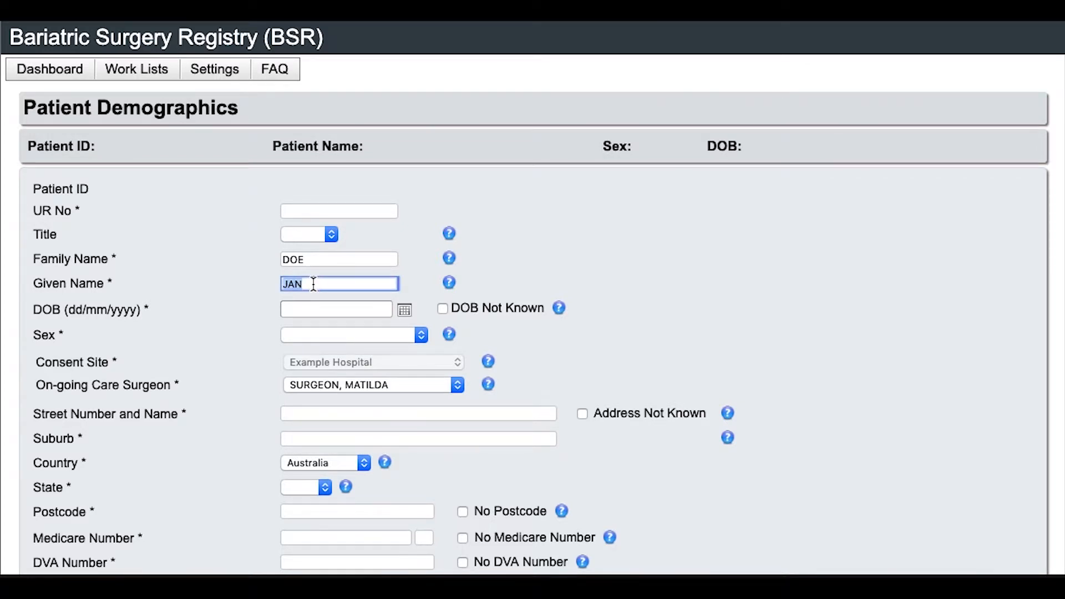
pyautogui.write('JANE')
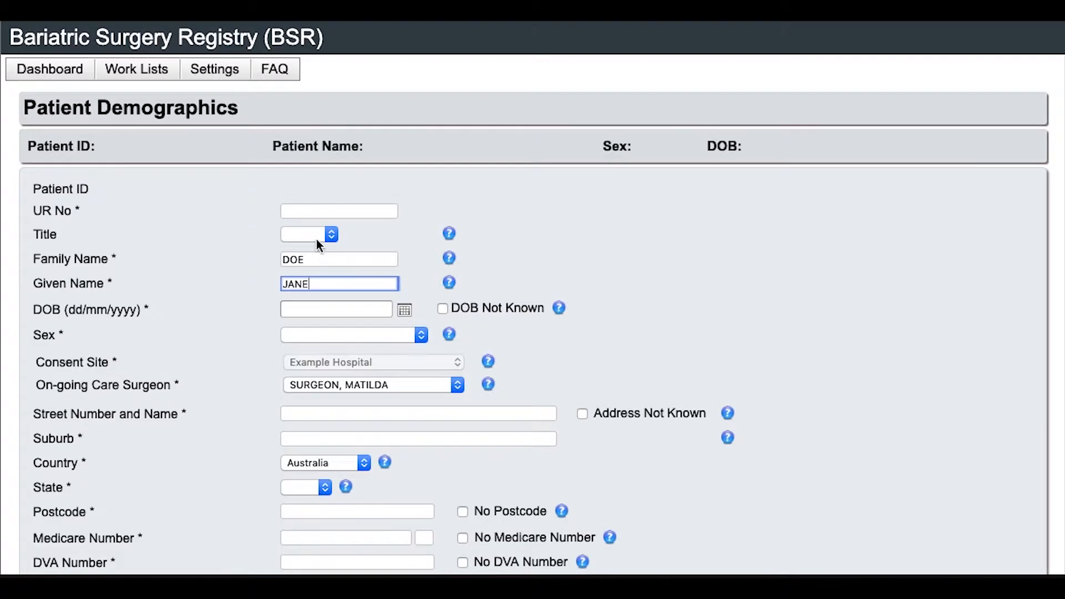
pyautogui.click(488, 383)
pyautogui.click(549, 477)
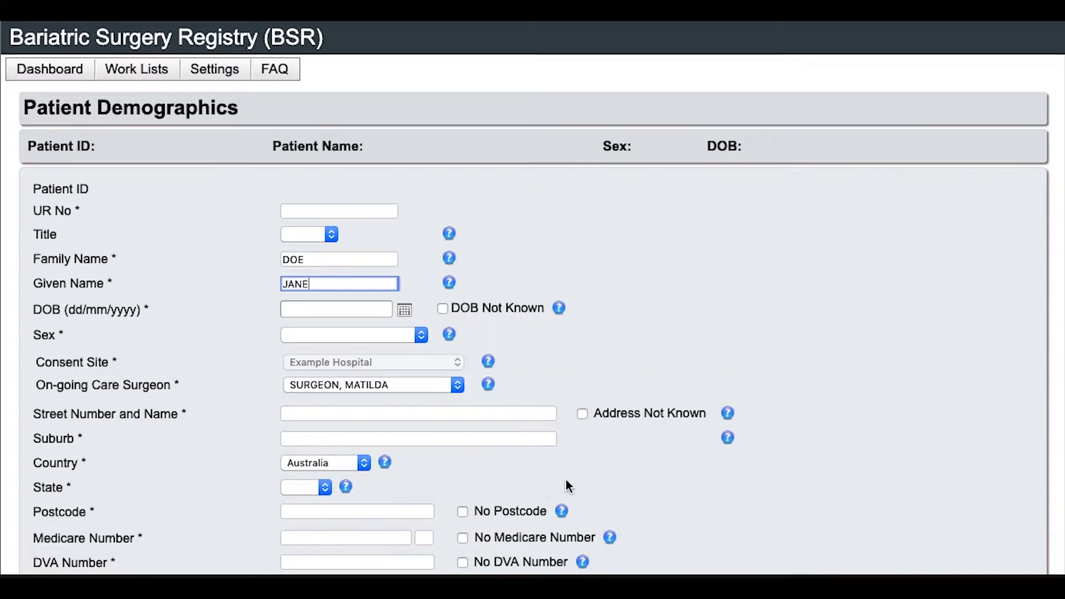
pyautogui.scroll(-3, 678, 496)
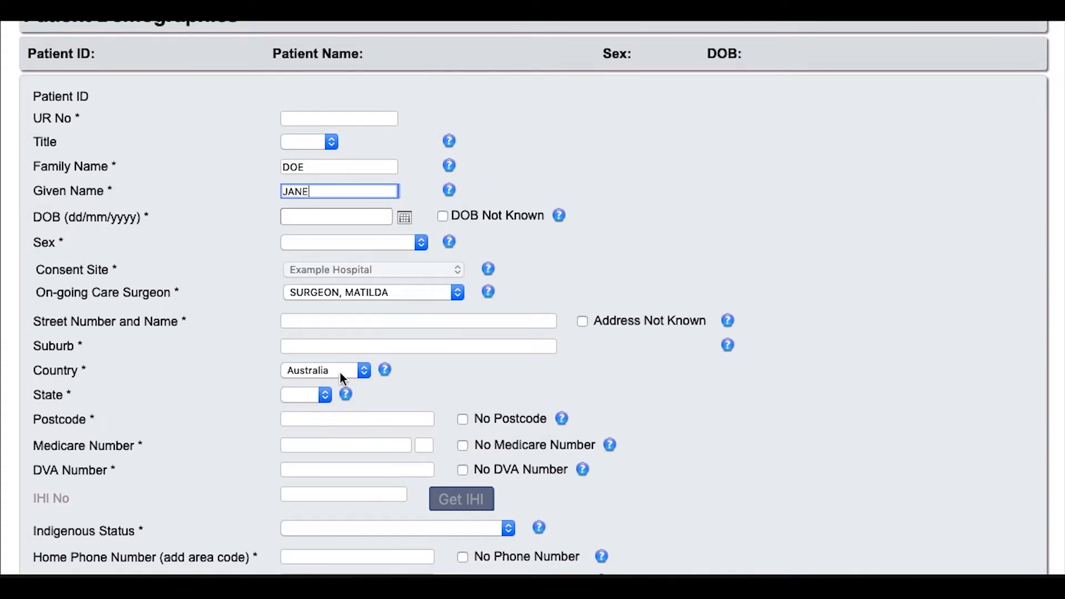
pyautogui.click(561, 418)
pyautogui.scroll(-5, 674, 502)
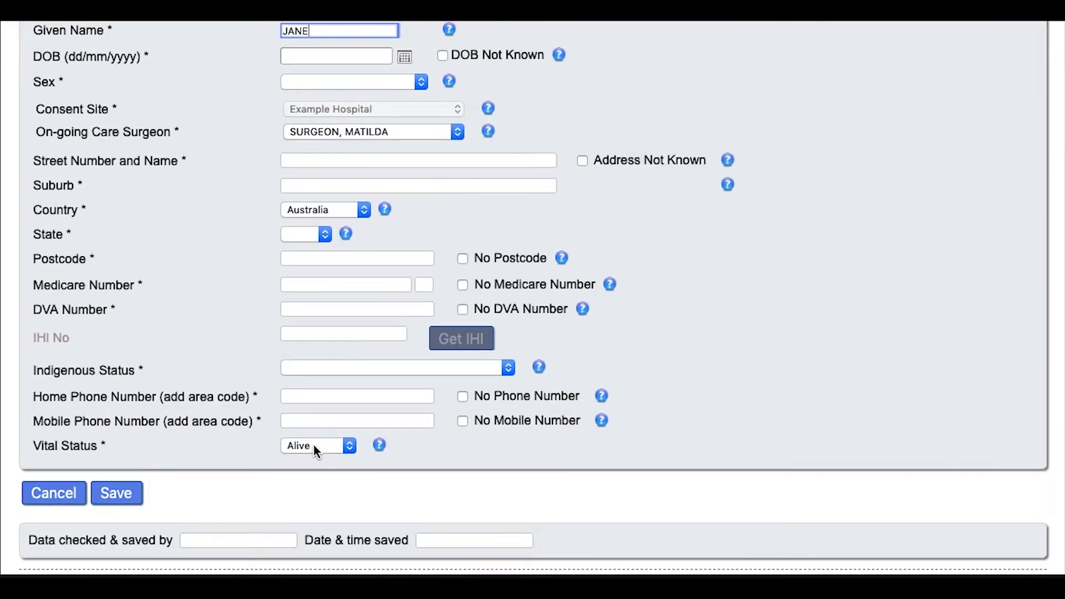
pyautogui.scroll(6, 777, 367)
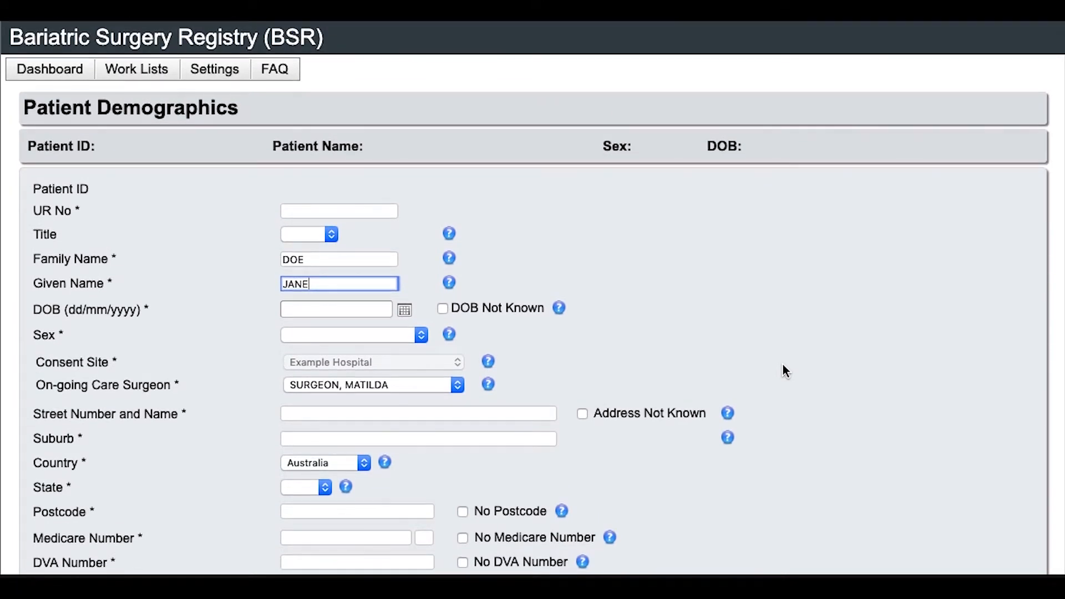
# Tick and then untick DOB Not Known so the date of birth stays editable
pyautogui.click(442, 310)
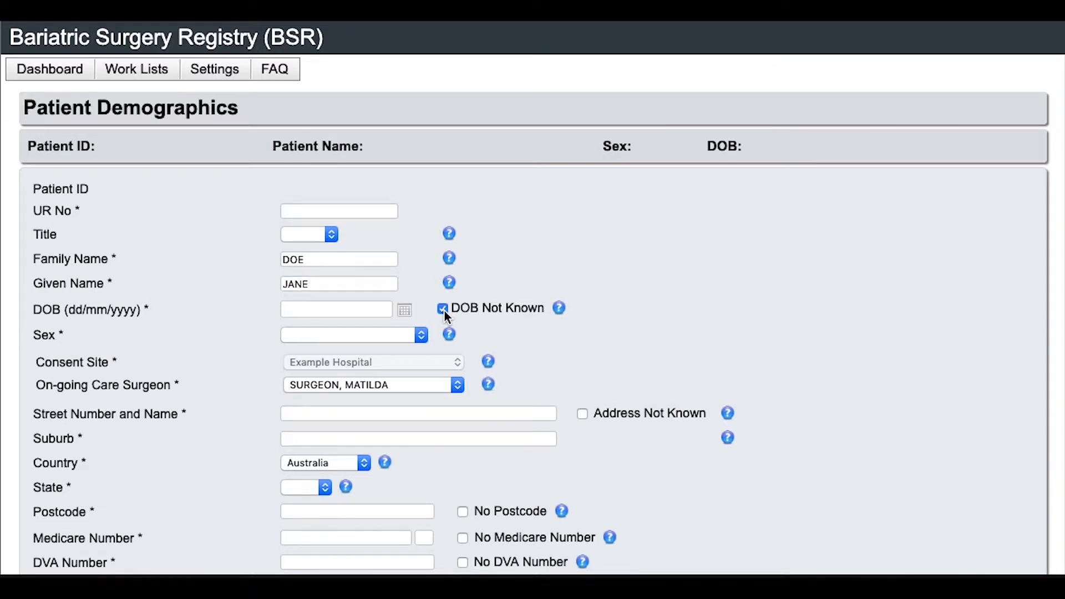
pyautogui.click(443, 309)
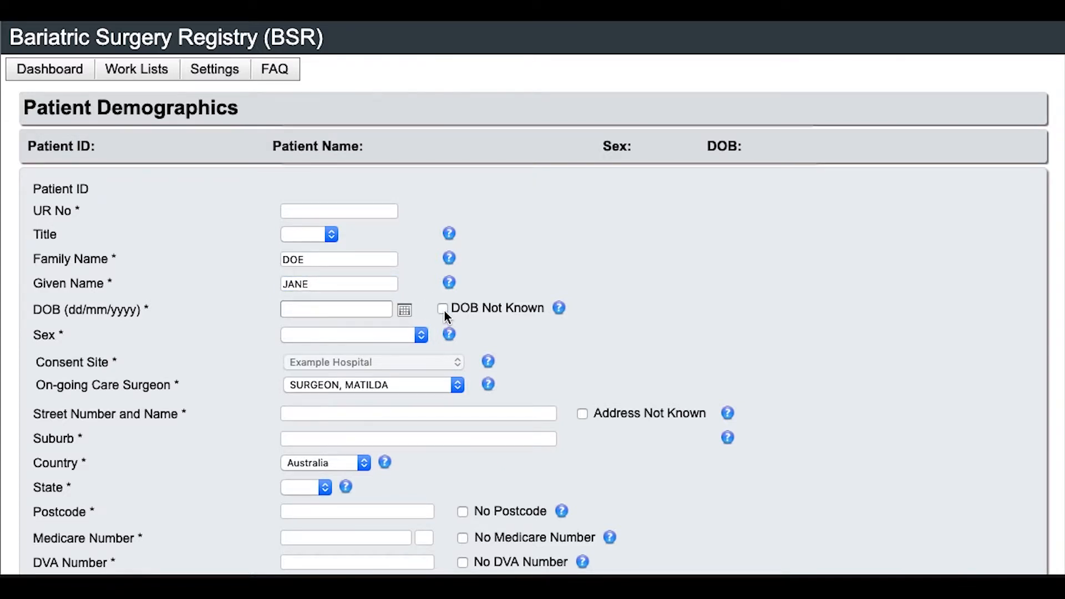
pyautogui.click(345, 206)
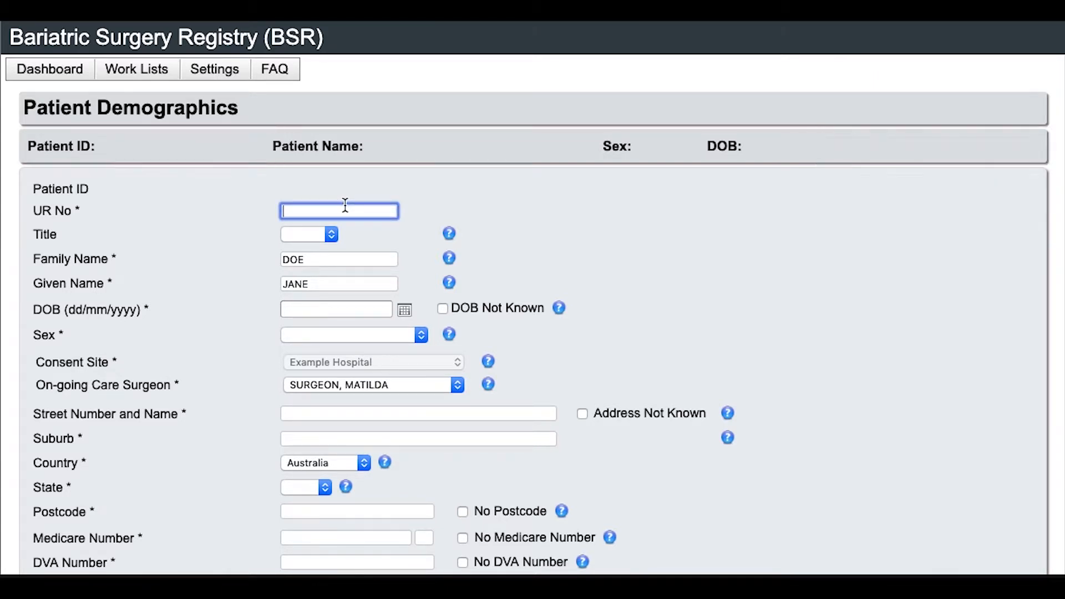
# Enter the UR number, title Ms, date of birth 01/01/1900 and sex Female
pyautogui.write('MISSING')
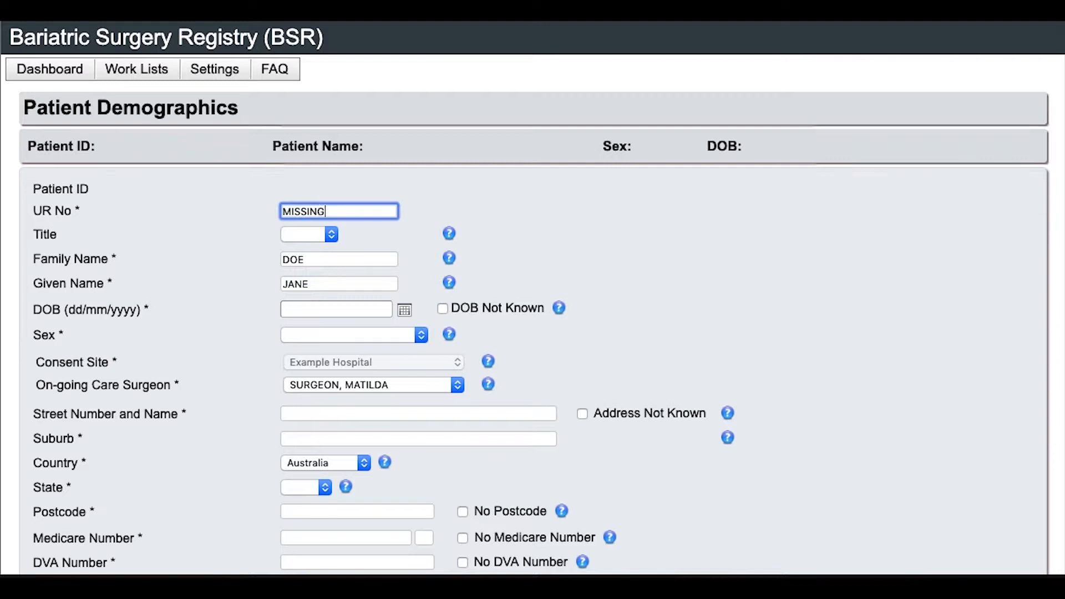
pyautogui.write('1111')
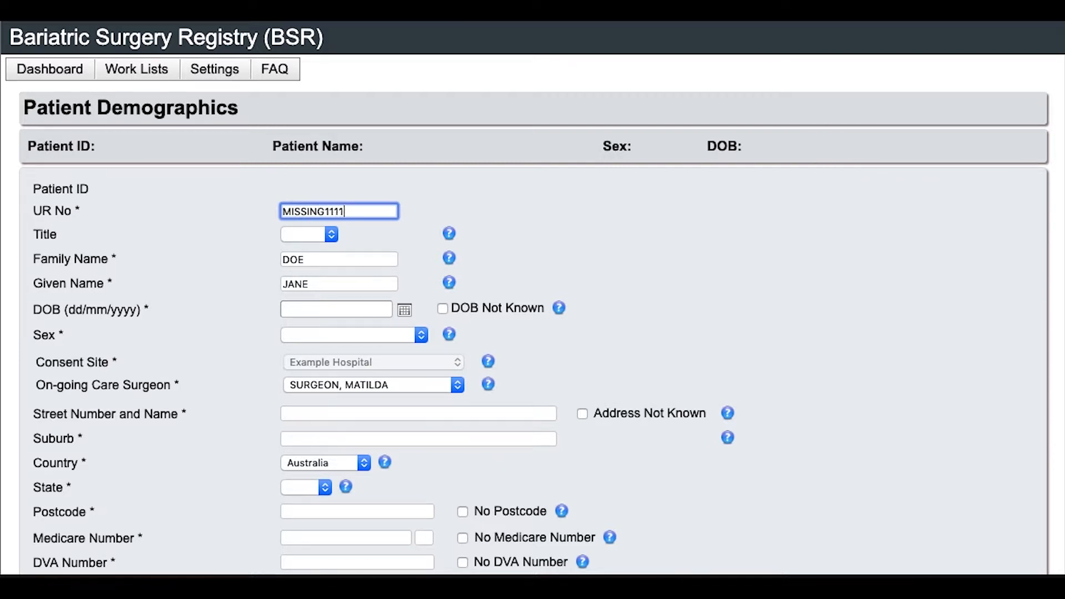
pyautogui.click(302, 238)
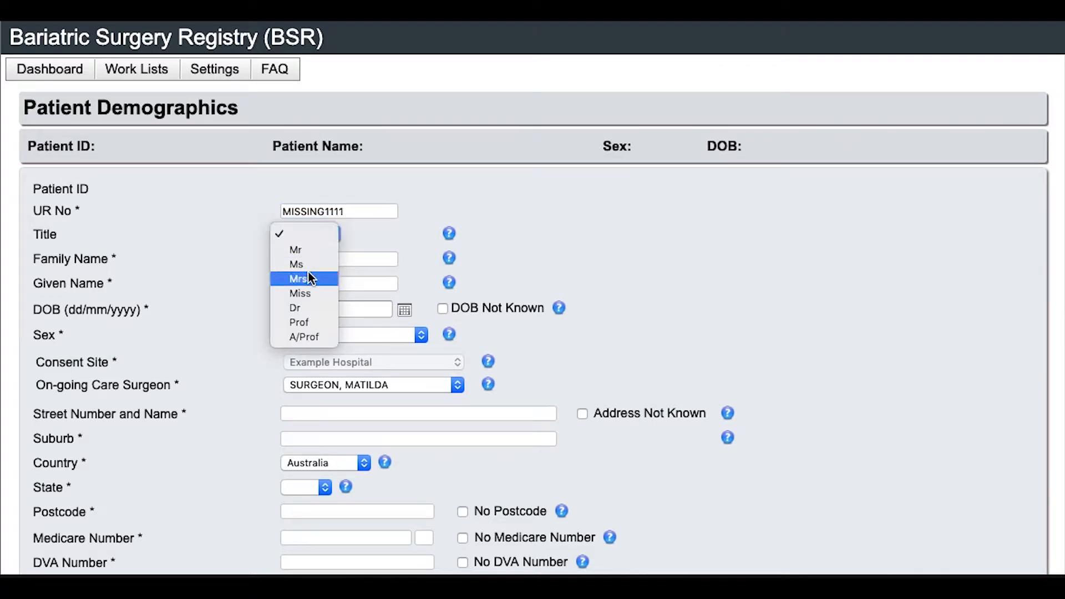
pyautogui.click(308, 265)
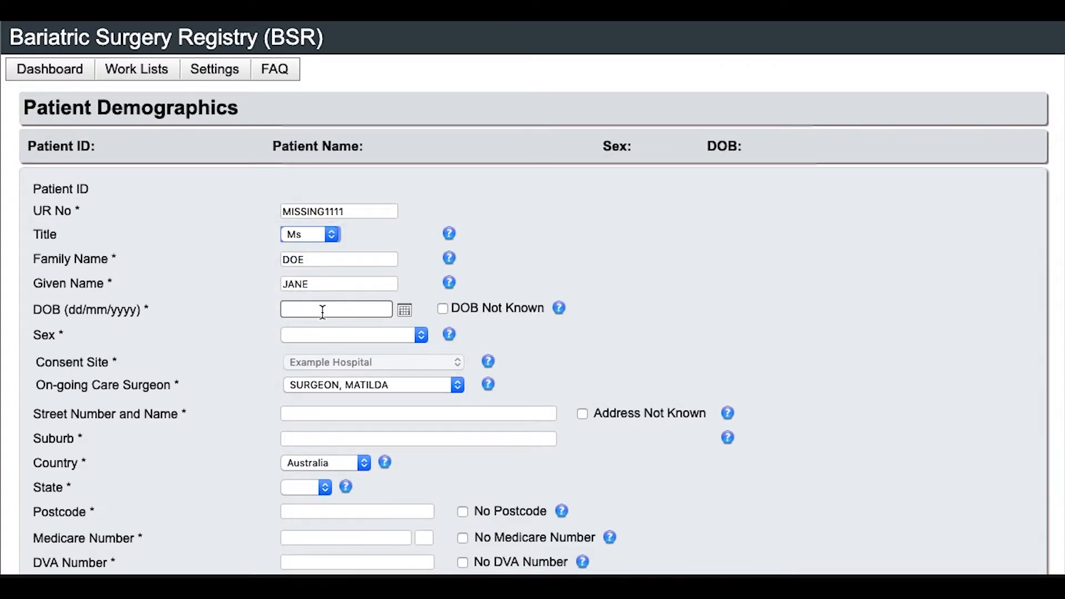
pyautogui.click(322, 312)
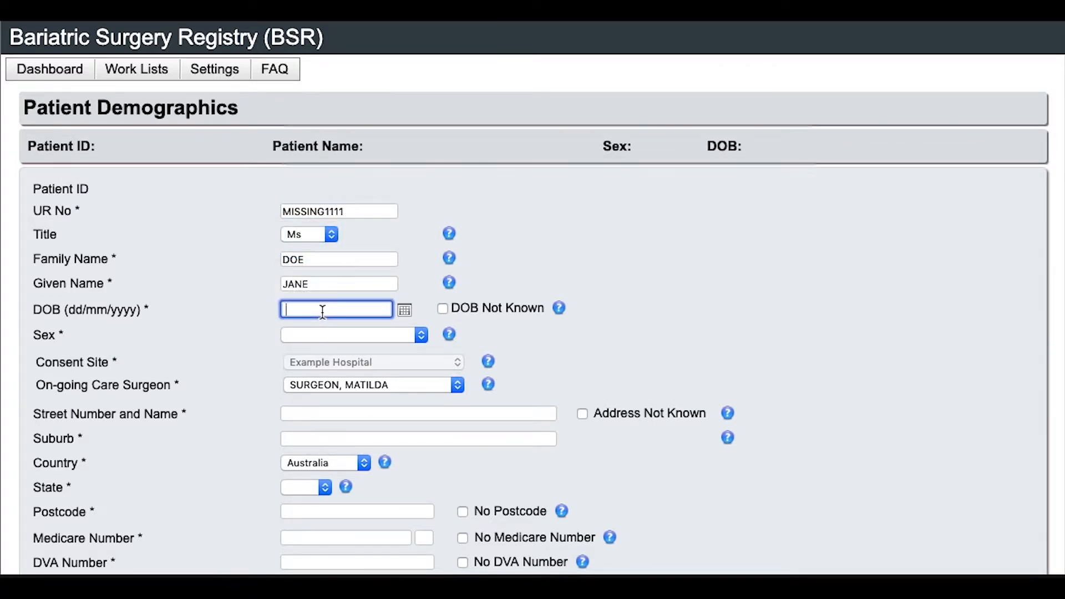
pyautogui.write('01/01/1900')
pyautogui.click(317, 338)
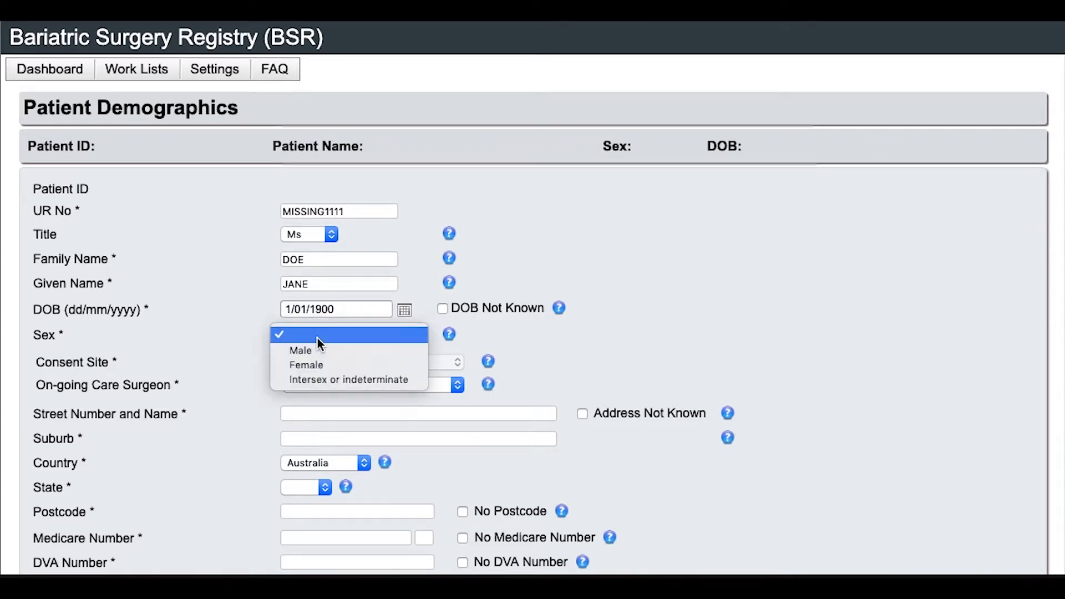
pyautogui.click(317, 367)
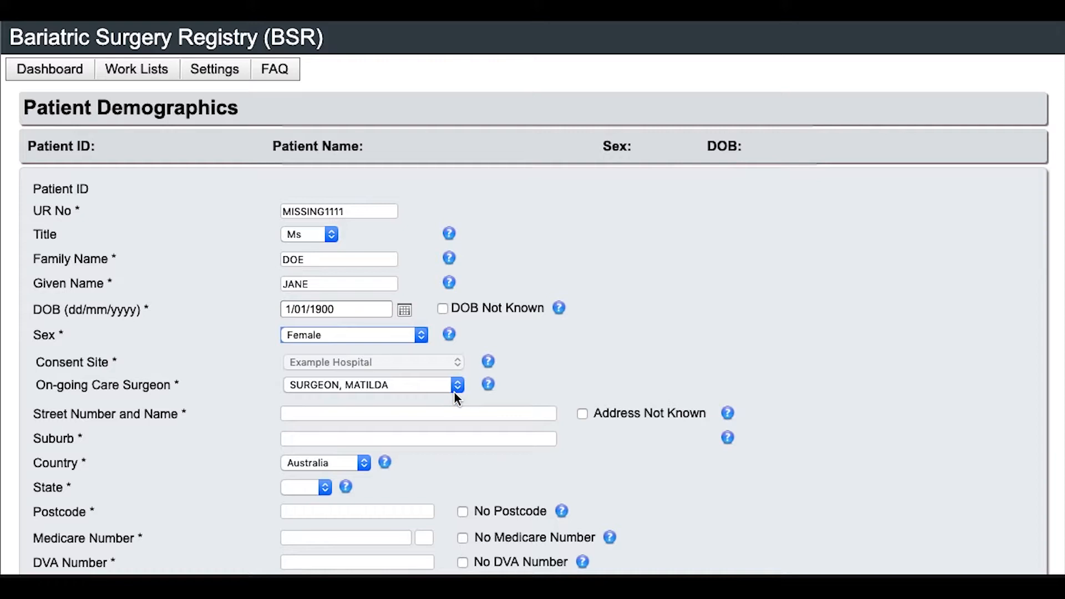
# Fill in the patient's street address, suburb and postcode
pyautogui.click(431, 410)
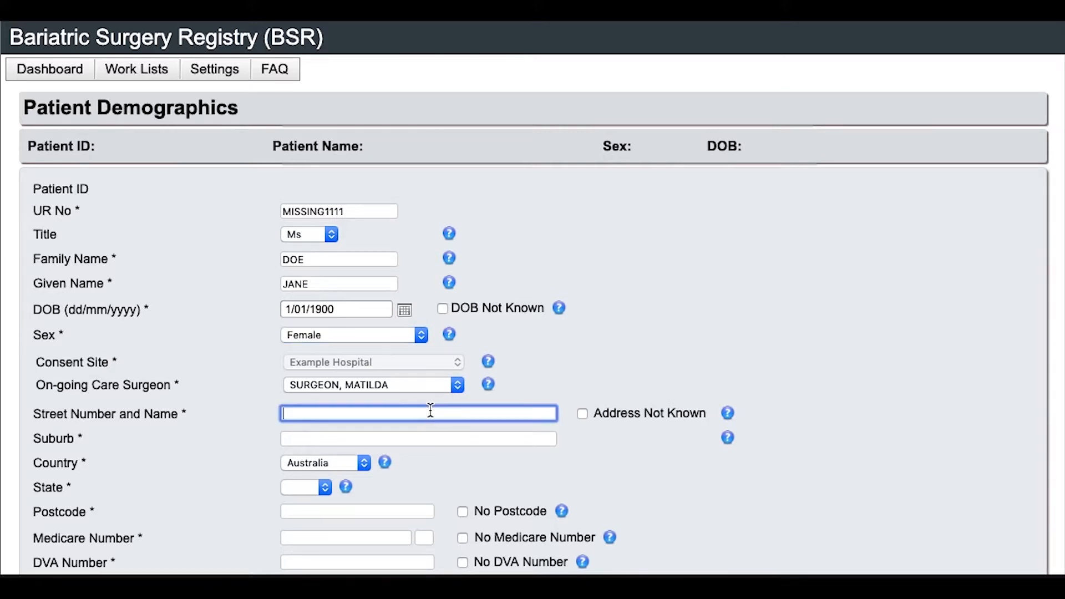
pyautogui.write('5 EXAMPLE WAY')
pyautogui.press('Tab')
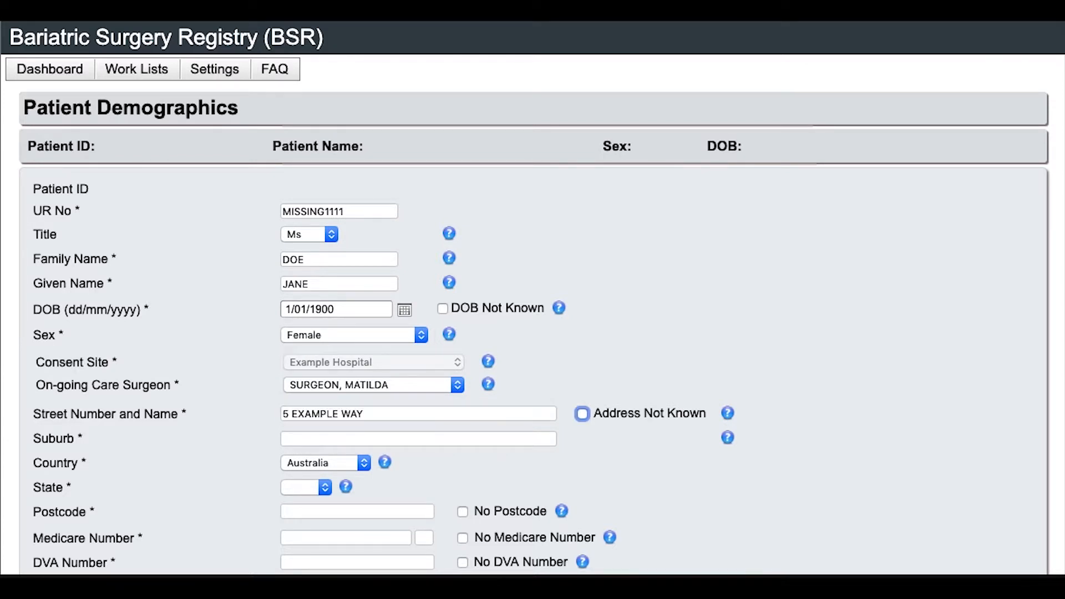
pyautogui.press('Tab')
pyautogui.write('EXAM')
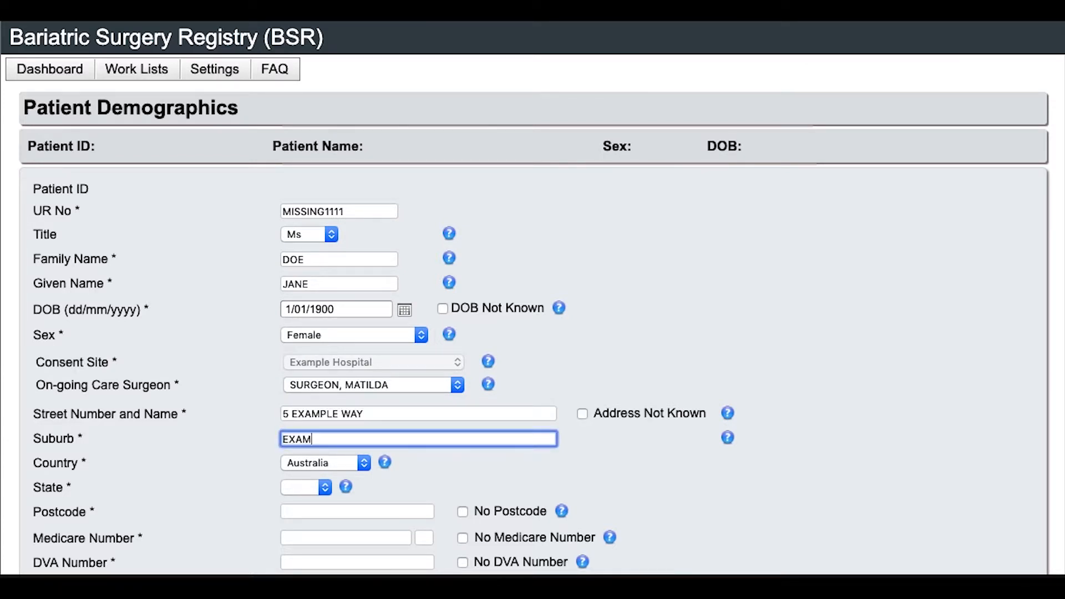
pyautogui.write('PLE SUBURB')
pyautogui.click(373, 512)
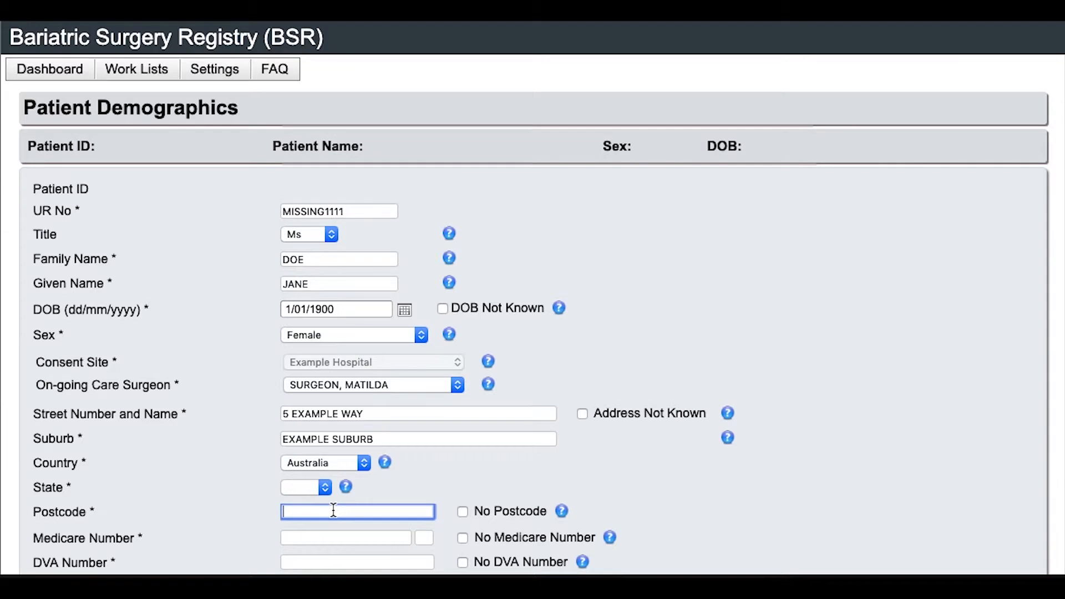
pyautogui.write('3000')
pyautogui.scroll(-3, 404, 505)
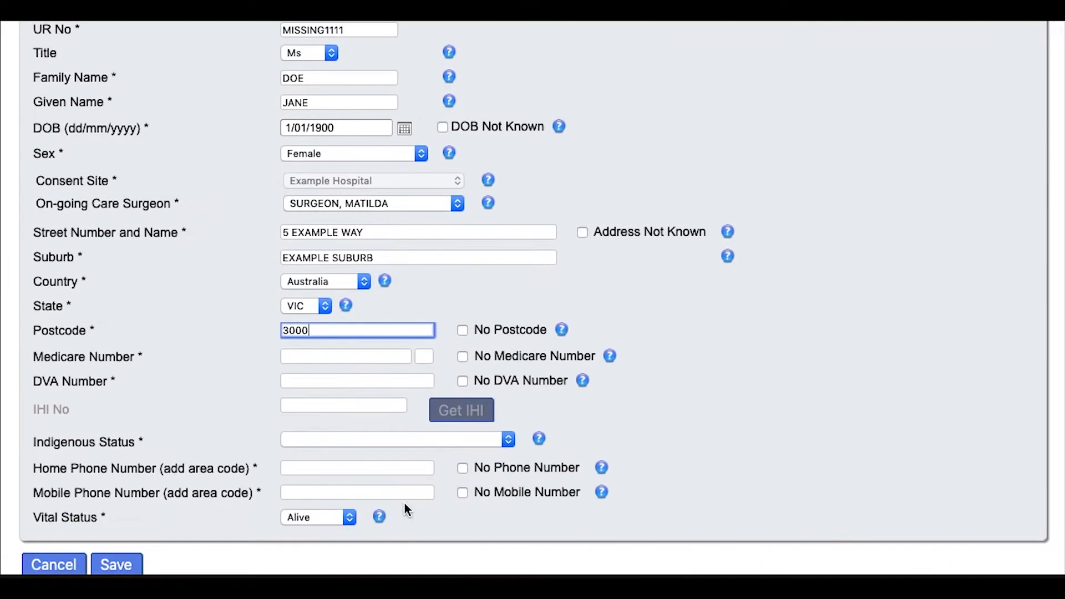
pyautogui.scroll(-2, 405, 504)
pyautogui.click(348, 250)
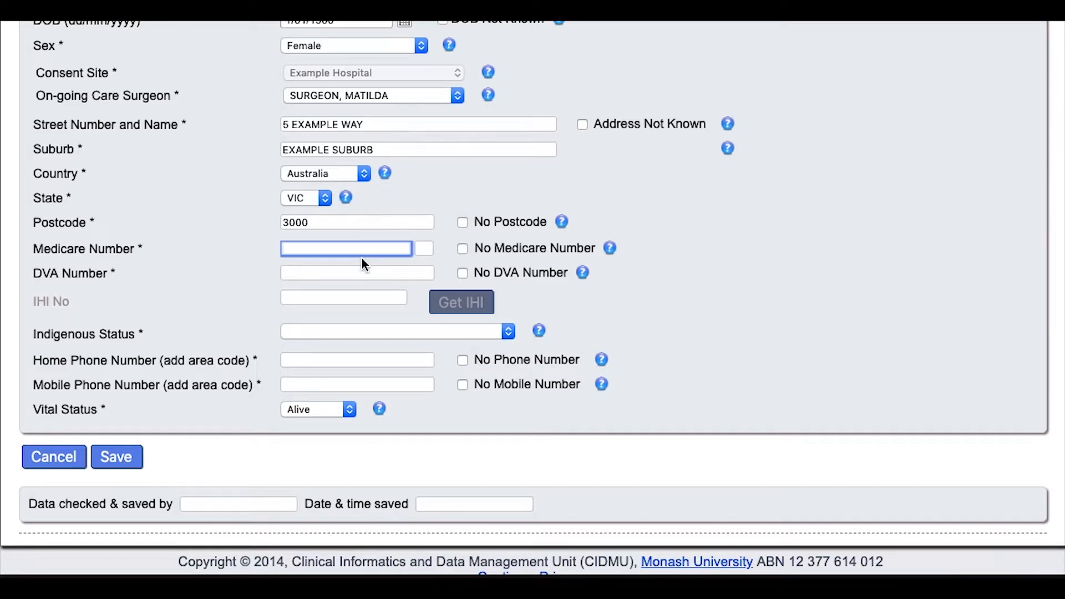
# Enter the Medicare number and reference, tick No DVA Number, and set Indigenous Status to Unknown
pyautogui.write('1233333333')
pyautogui.click(420, 248)
pyautogui.write('1')
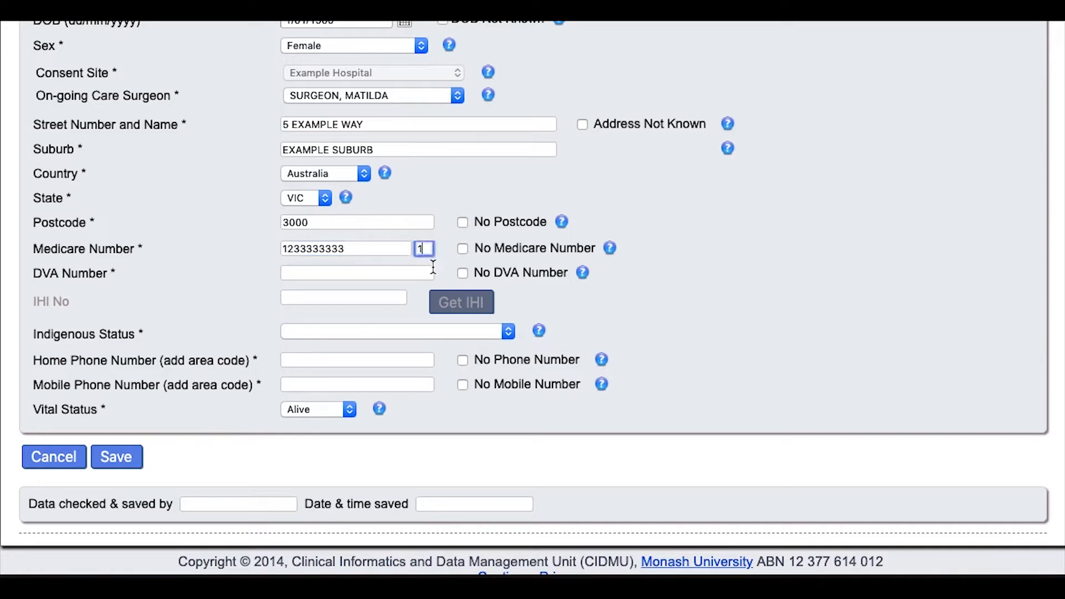
pyautogui.click(463, 274)
pyautogui.click(378, 334)
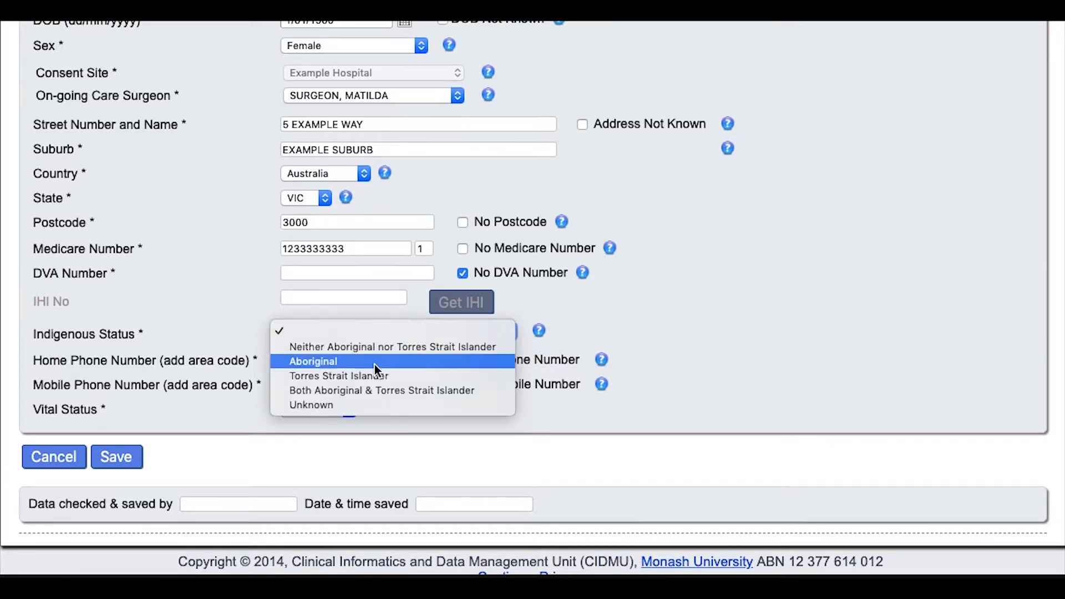
pyautogui.click(366, 404)
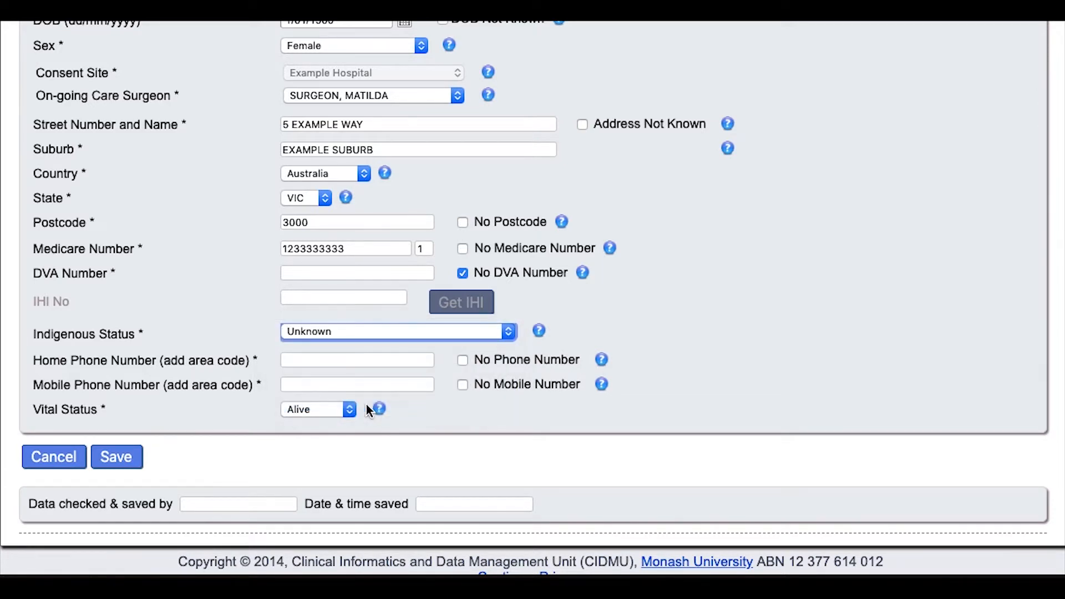
# Enter the home phone number, tick No Mobile Number, and keep Vital Status as Alive
pyautogui.click(359, 359)
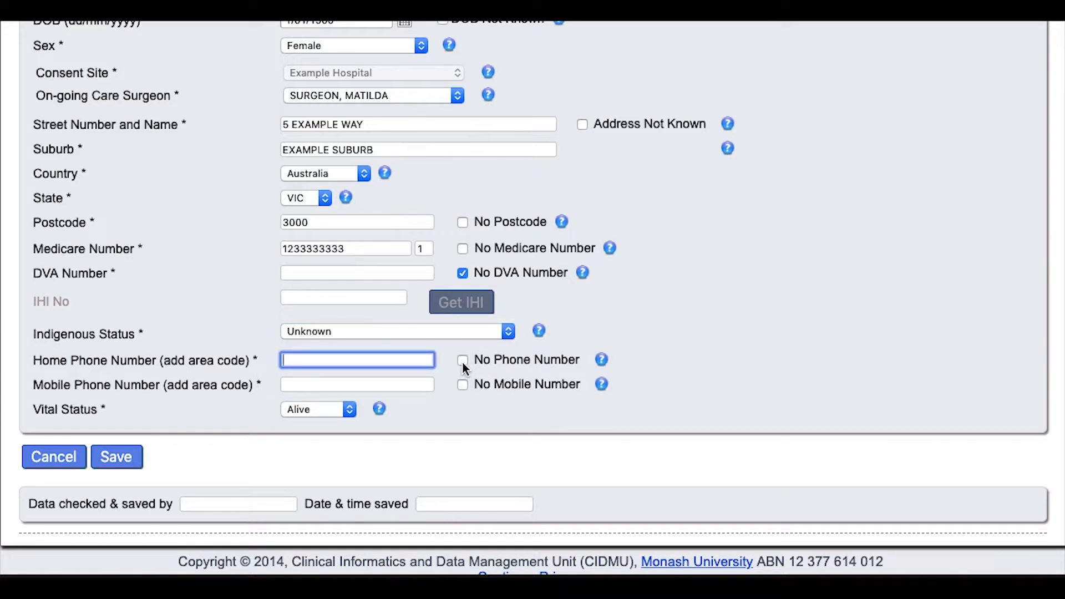
pyautogui.write('0312345678')
pyautogui.click(416, 382)
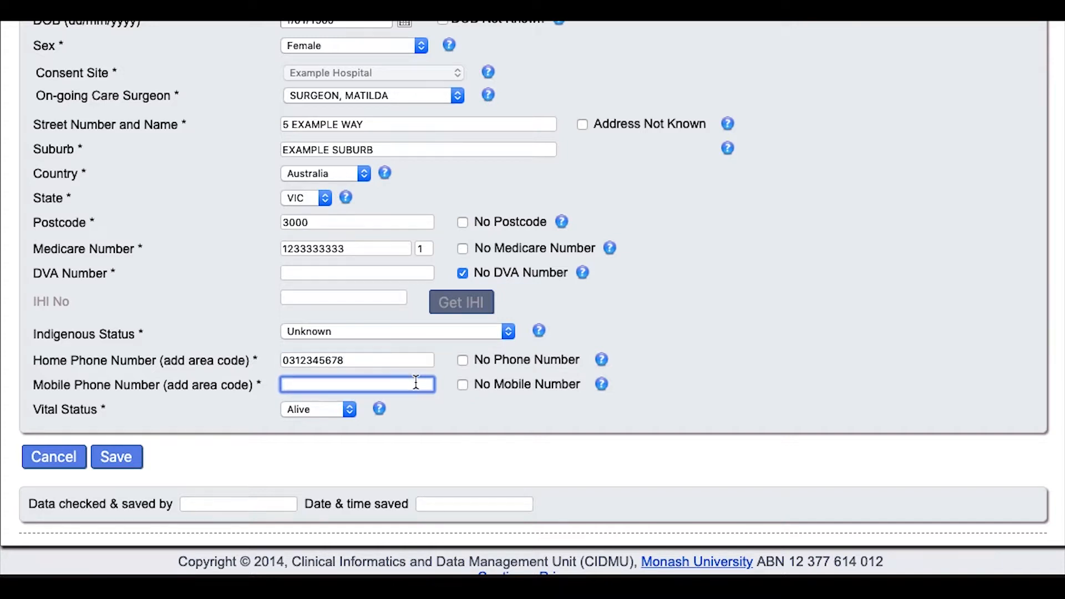
pyautogui.click(462, 384)
pyautogui.scroll(-1, 340, 451)
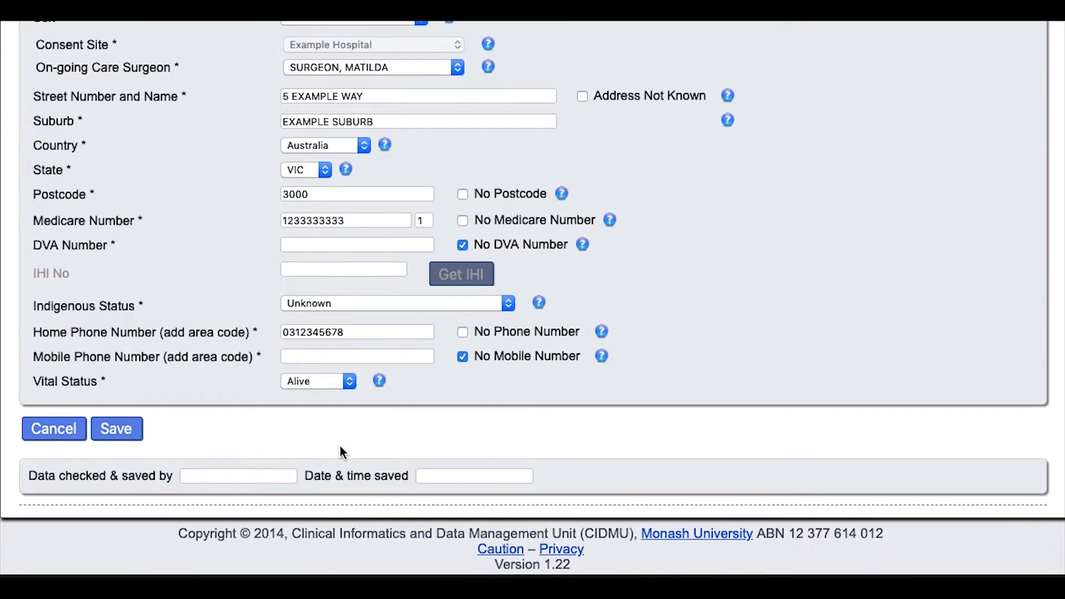
pyautogui.scroll(-1, 340, 447)
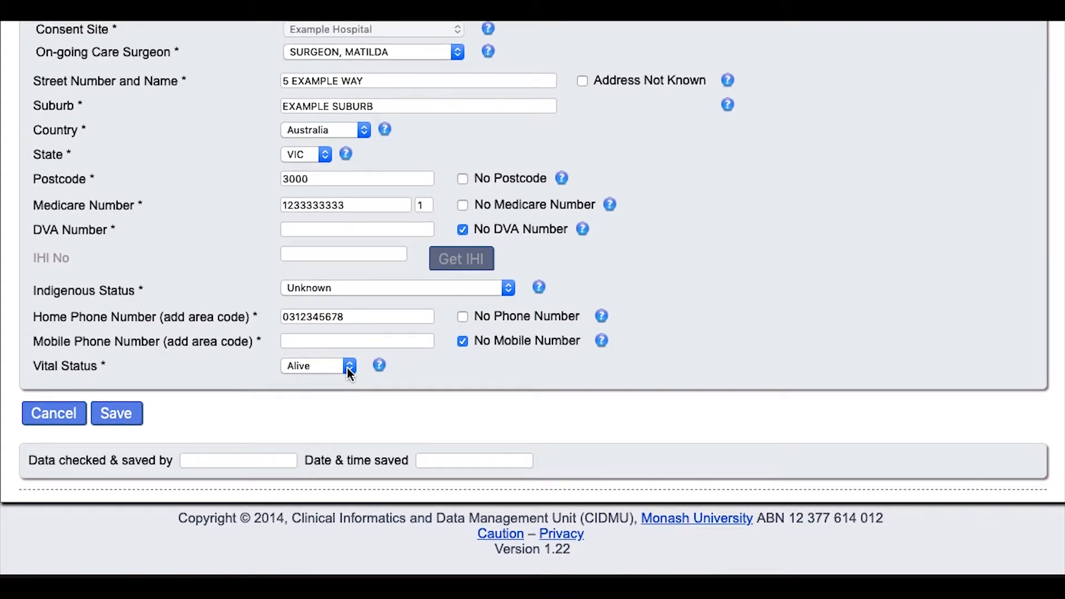
pyautogui.click(347, 368)
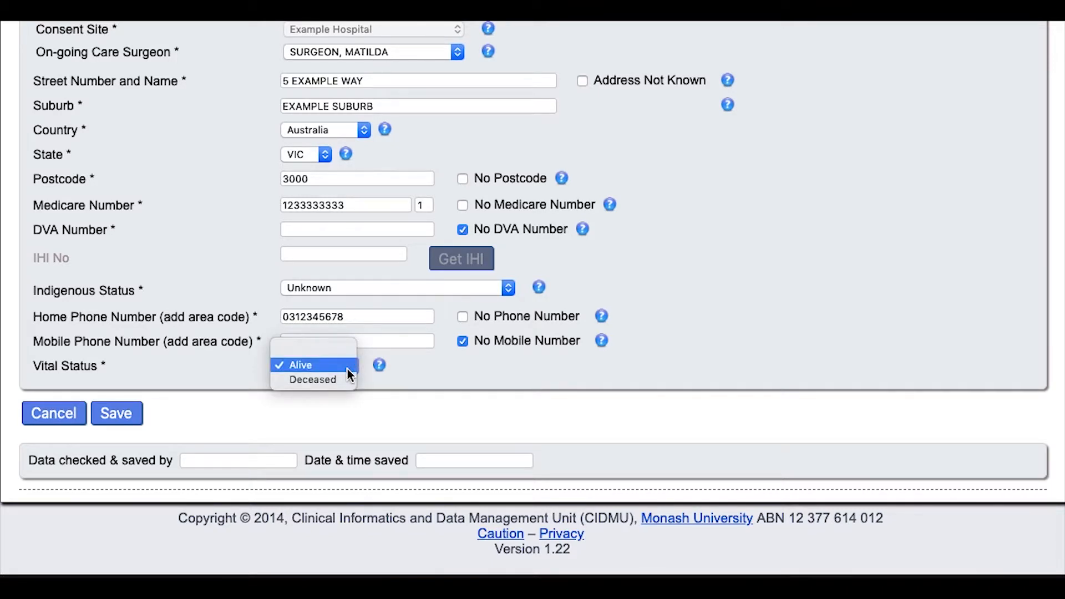
pyautogui.click(347, 368)
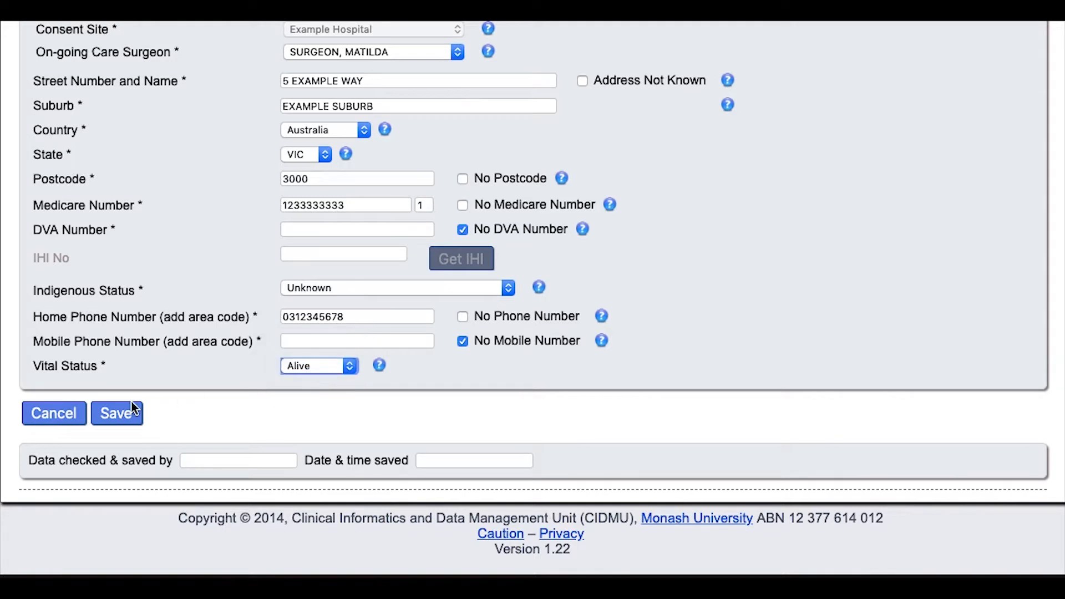
# Save the new patient and open her dashboard record to view Actions To Be Taken
pyautogui.click(114, 414)
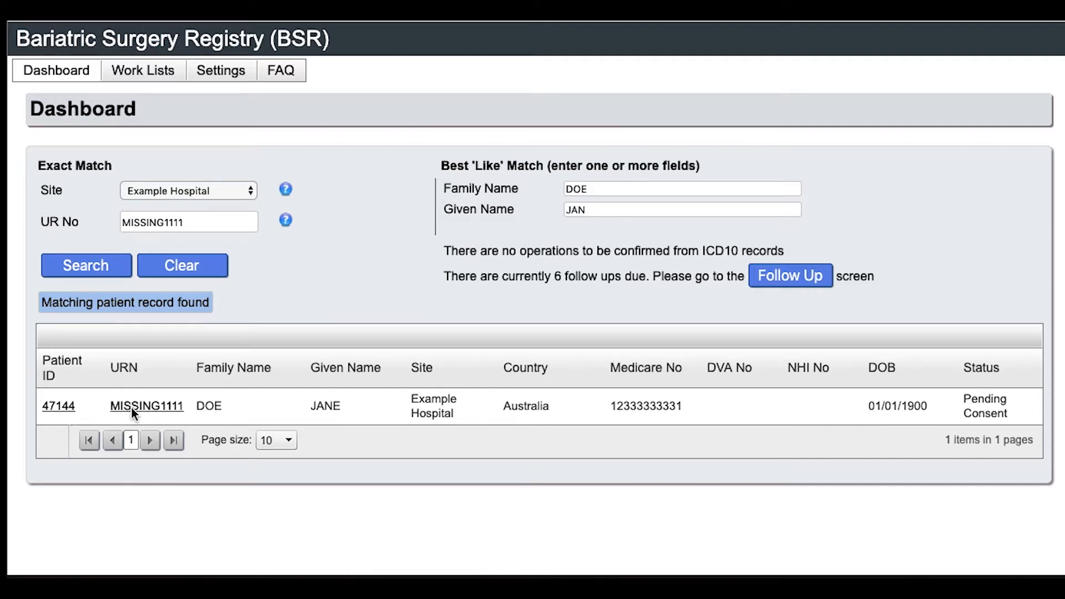
pyautogui.click(148, 410)
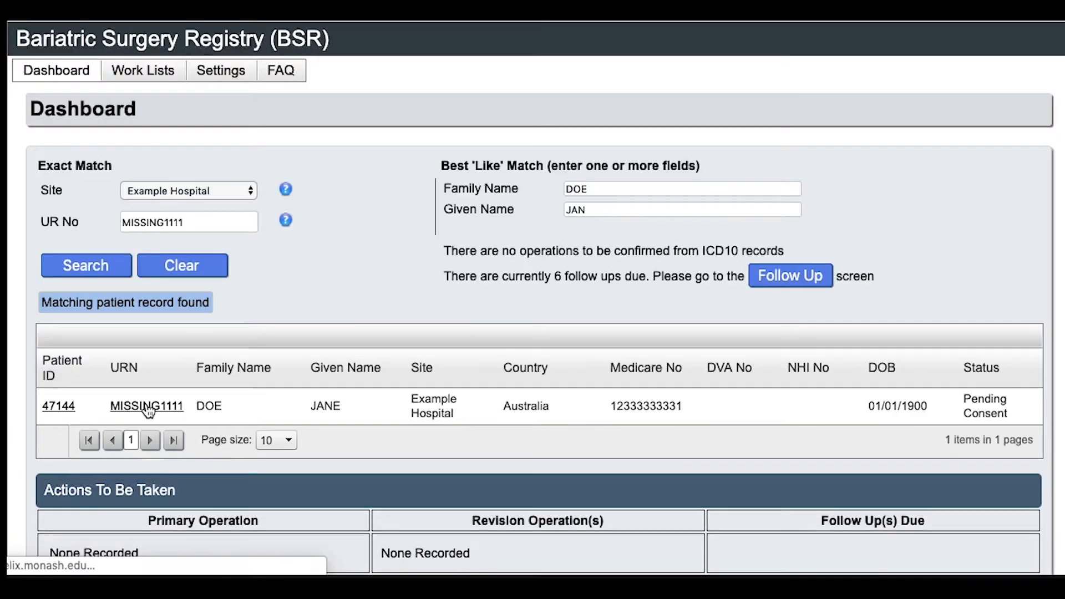
pyautogui.scroll(-3, 322, 453)
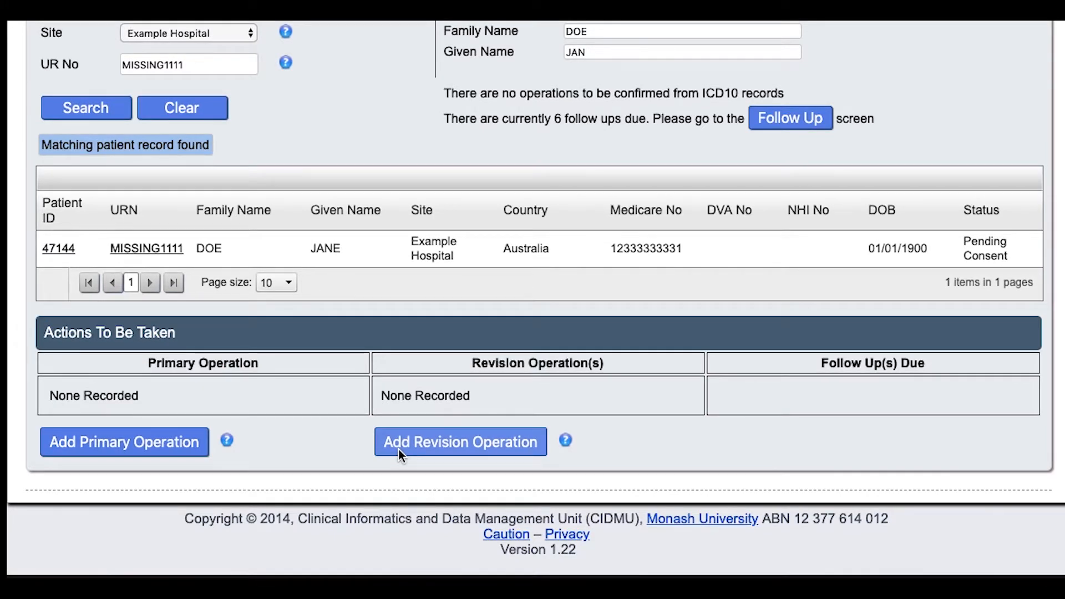
# Add a primary operation dated 13 August 2019 using the calendar
pyautogui.click(174, 444)
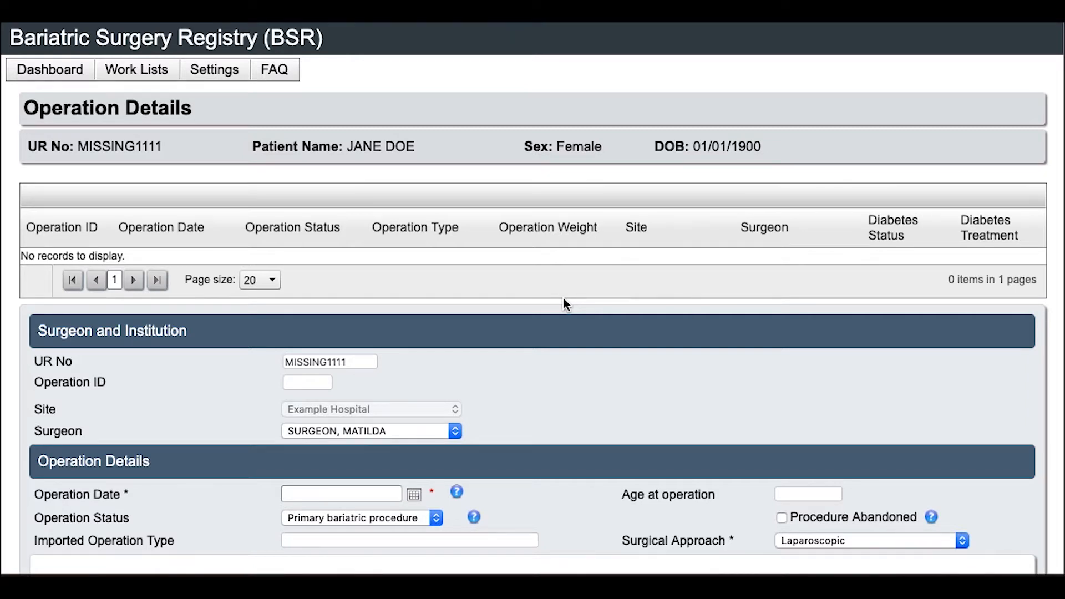
pyautogui.scroll(-5, 546, 445)
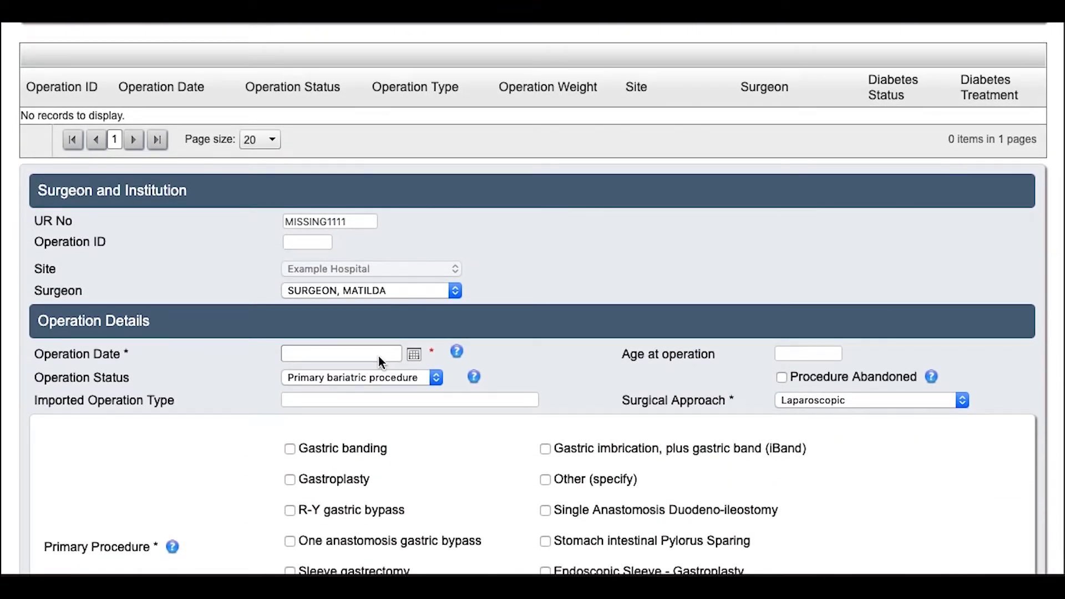
pyautogui.click(379, 355)
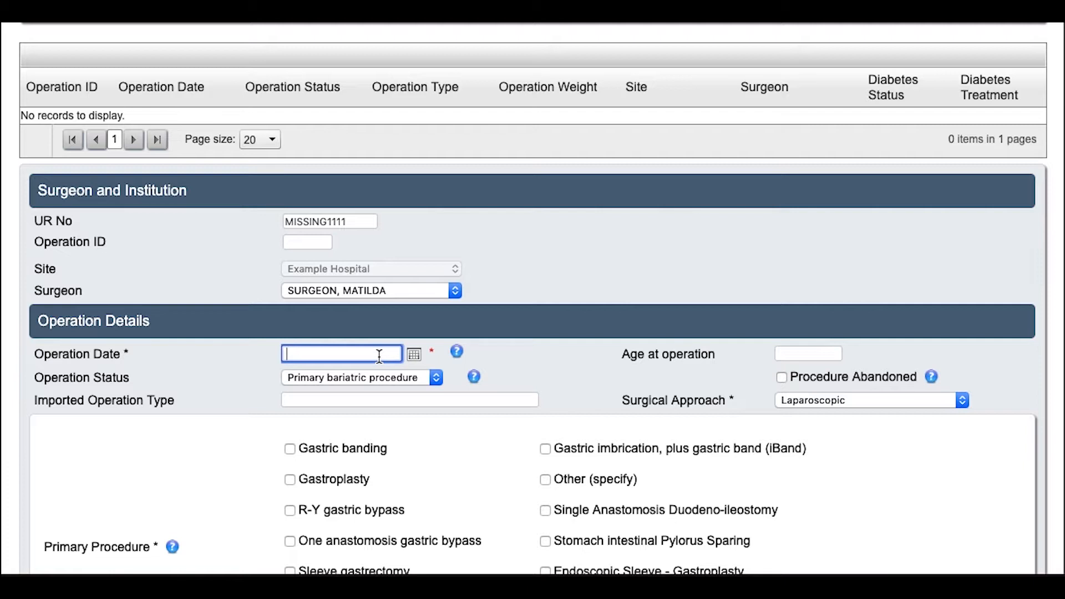
pyautogui.click(414, 355)
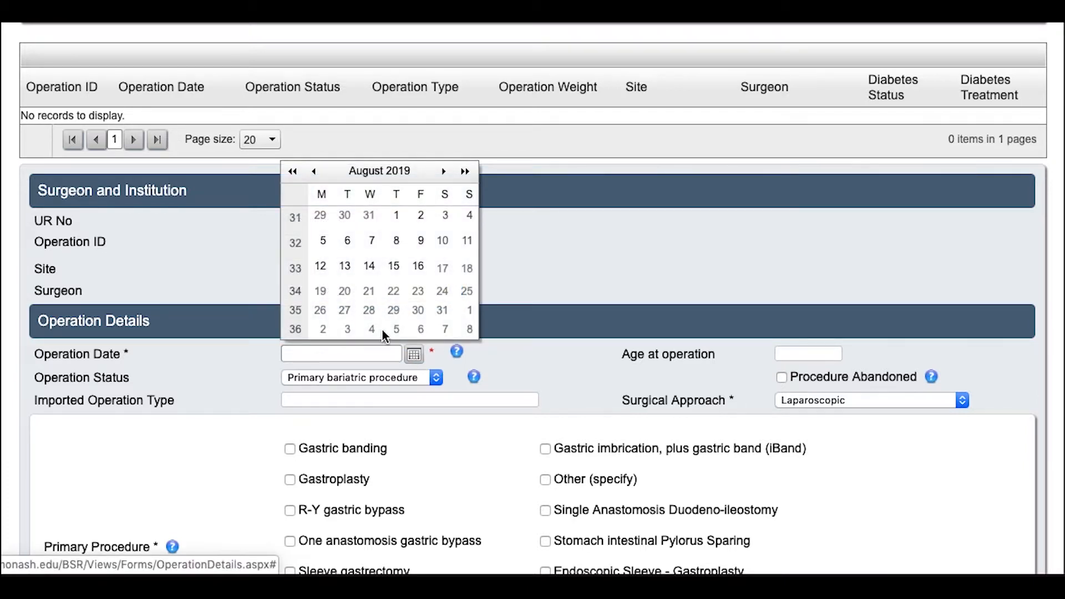
pyautogui.click(345, 268)
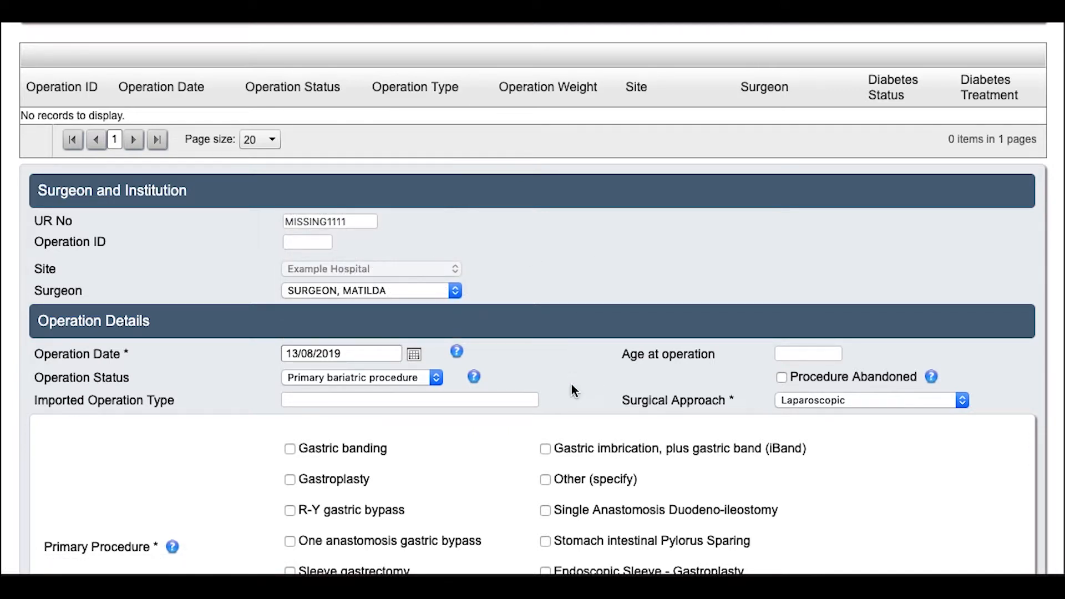
# Keep the Laparoscopic surgical approach and tick Sleeve gastrectomy as the primary procedure
pyautogui.scroll(-4, 572, 385)
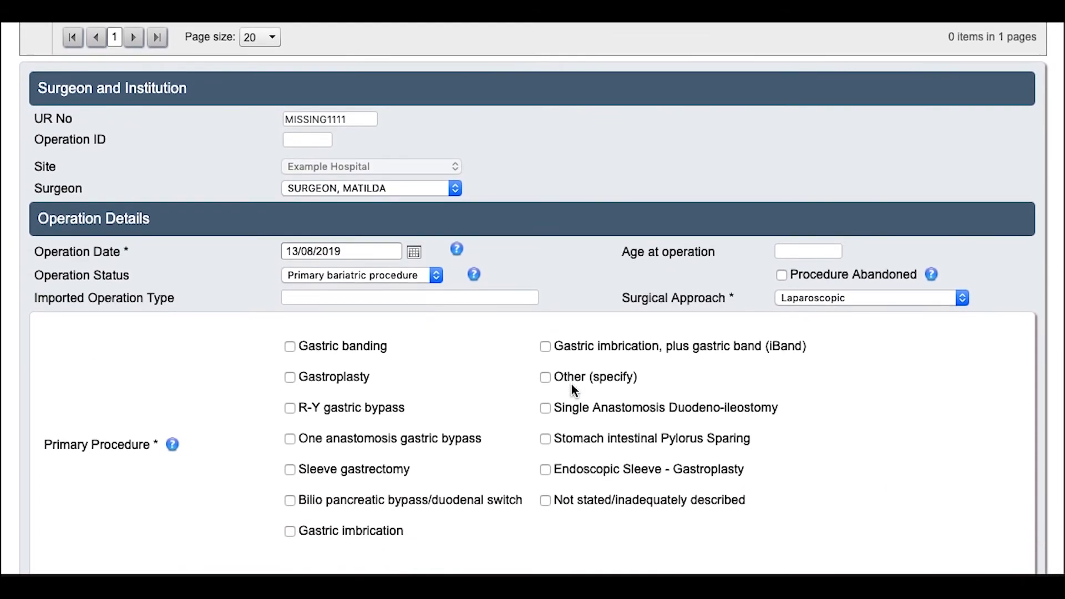
pyautogui.scroll(-1, 571, 384)
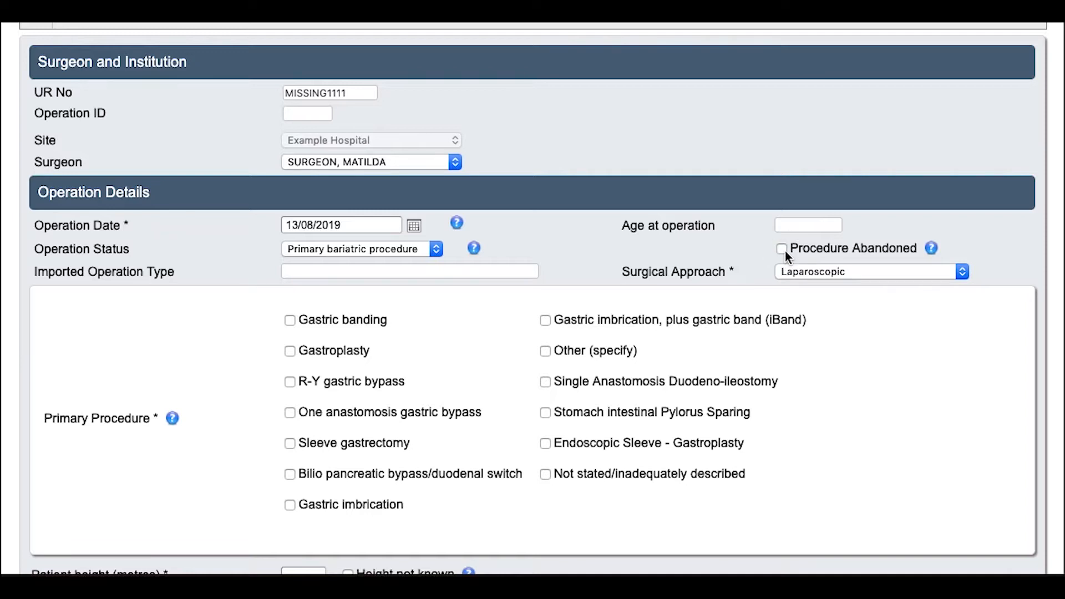
pyautogui.click(793, 280)
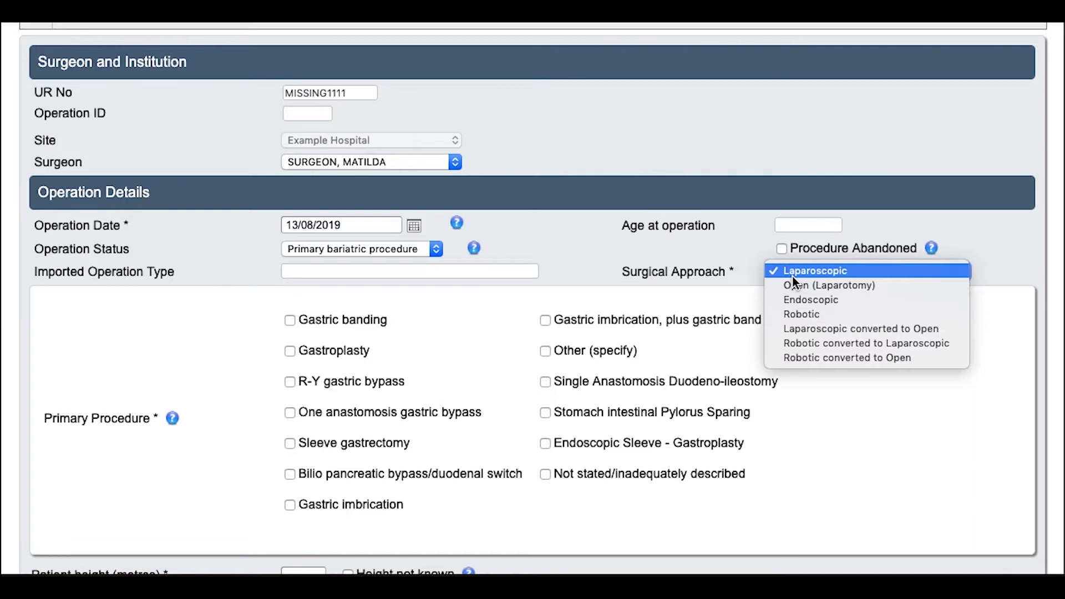
pyautogui.click(791, 275)
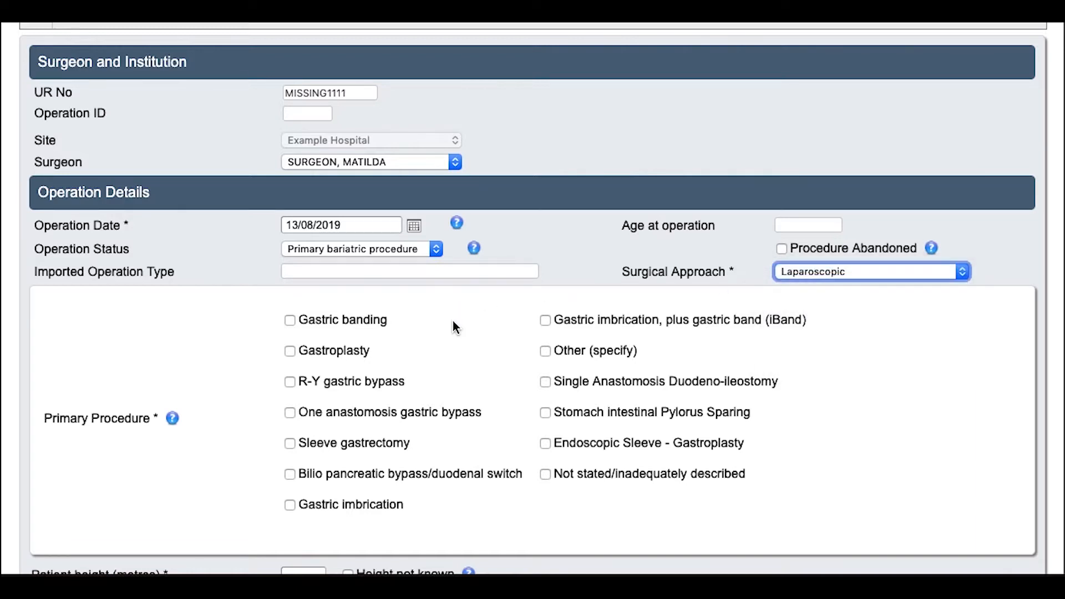
pyautogui.scroll(-3, 452, 351)
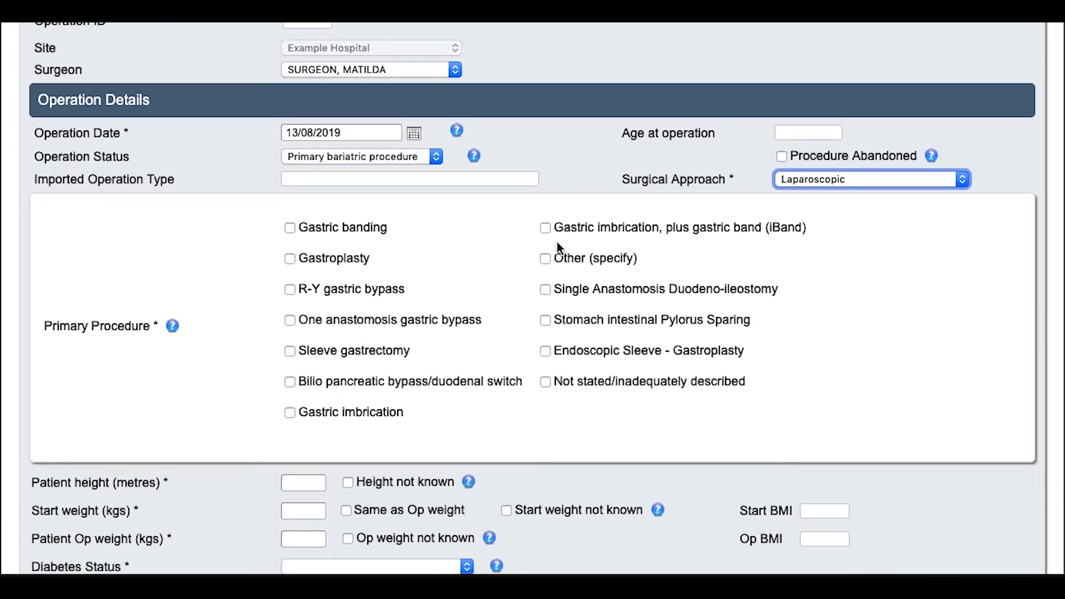
pyautogui.click(545, 259)
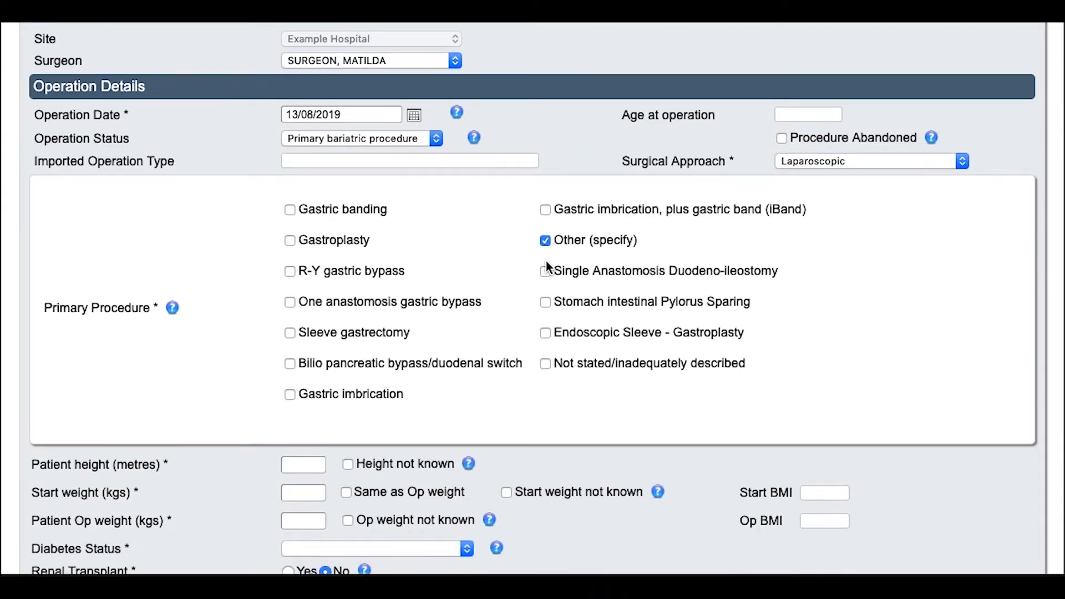
pyautogui.click(289, 333)
pyautogui.scroll(-1, 217, 388)
pyautogui.scroll(-3, 216, 393)
# Enter height 1.70 m, start weight 140 kg and weight at operation 130 kg
pyautogui.click(294, 335)
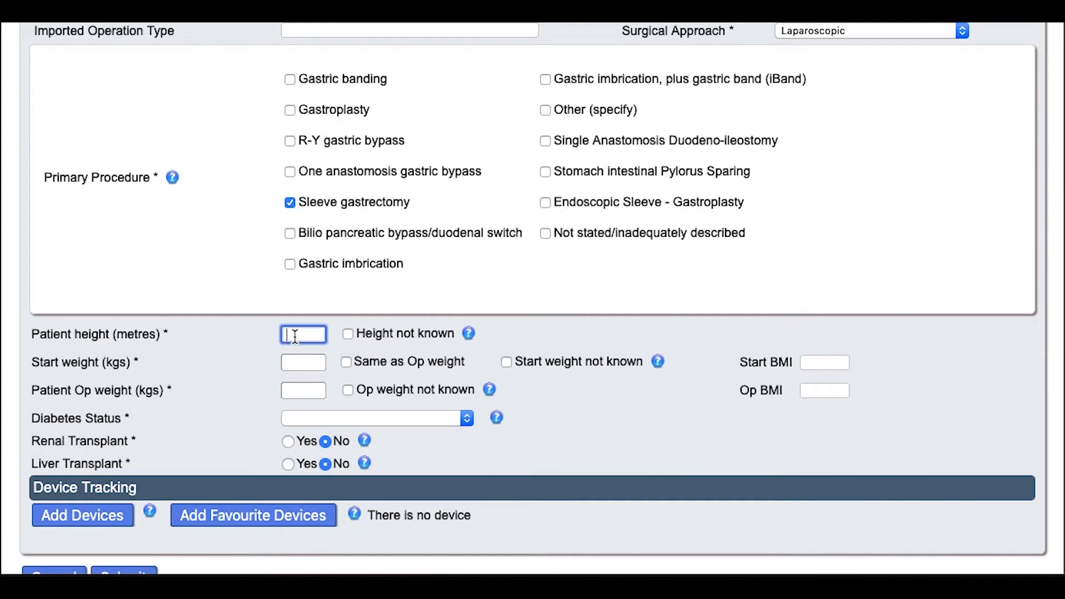
pyautogui.write('1.70')
pyautogui.click(309, 361)
pyautogui.write('140')
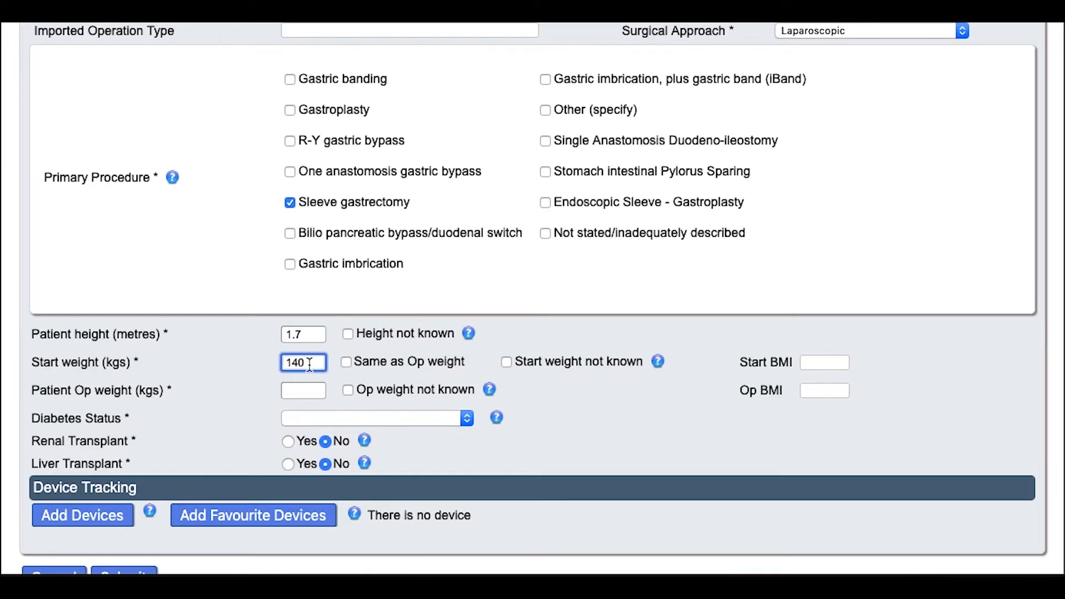
pyautogui.click(308, 382)
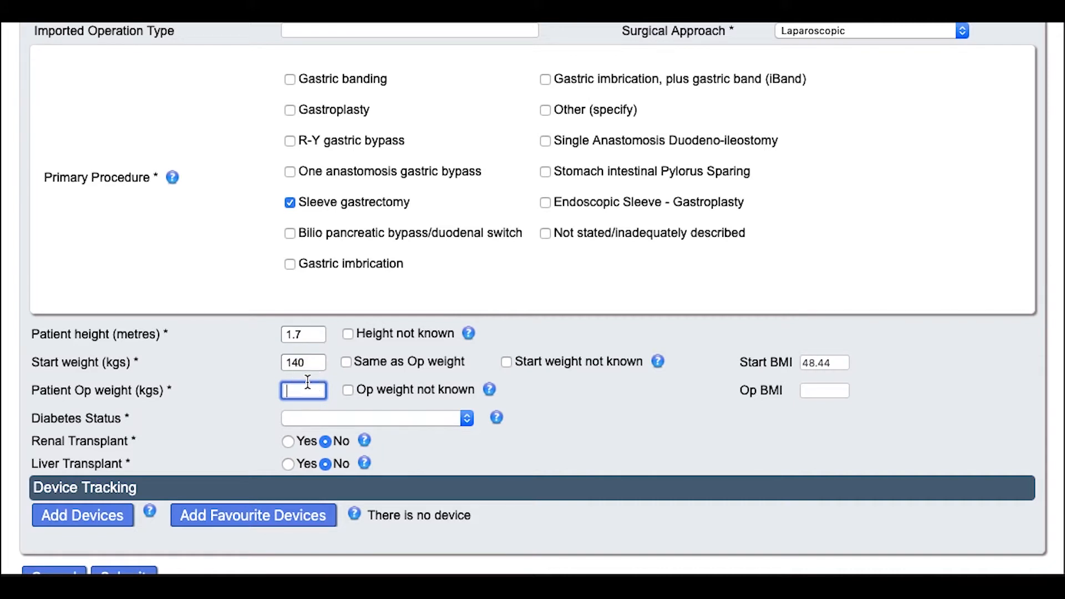
pyautogui.write('130')
# Set Diabetes Status to Yes with diet/exercise treatment, leaving renal and liver transplant at No
pyautogui.click(302, 419)
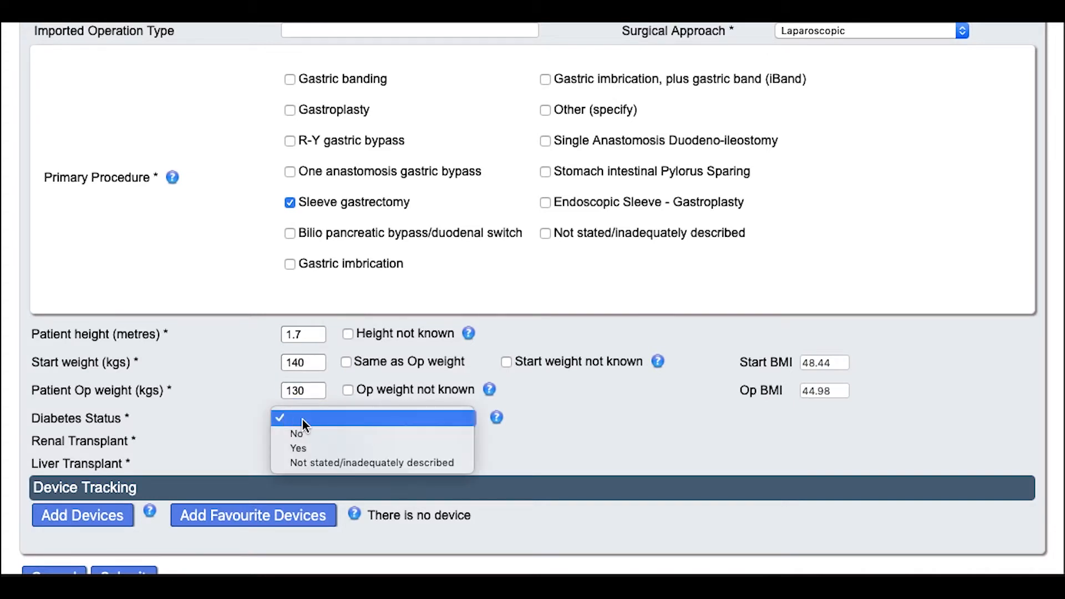
pyautogui.click(311, 450)
pyautogui.scroll(-3, 426, 434)
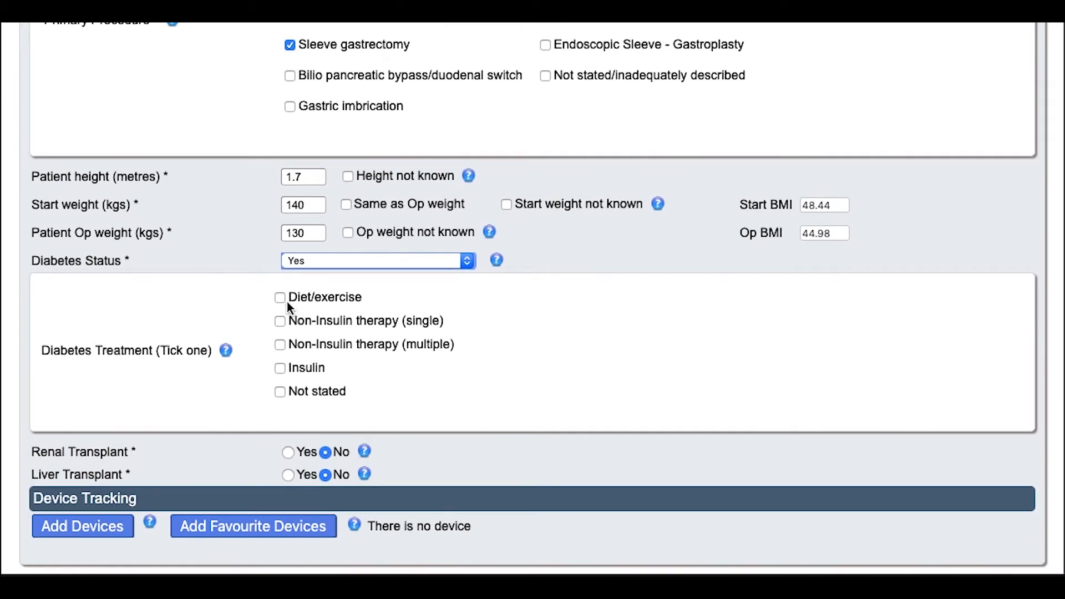
pyautogui.click(281, 301)
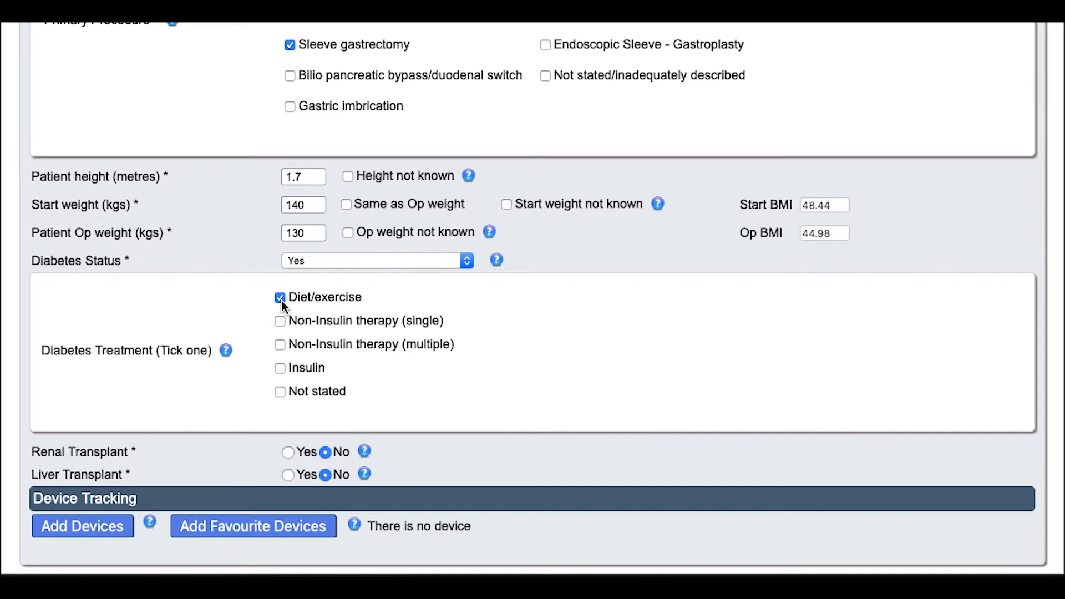
pyautogui.scroll(-2, 282, 300)
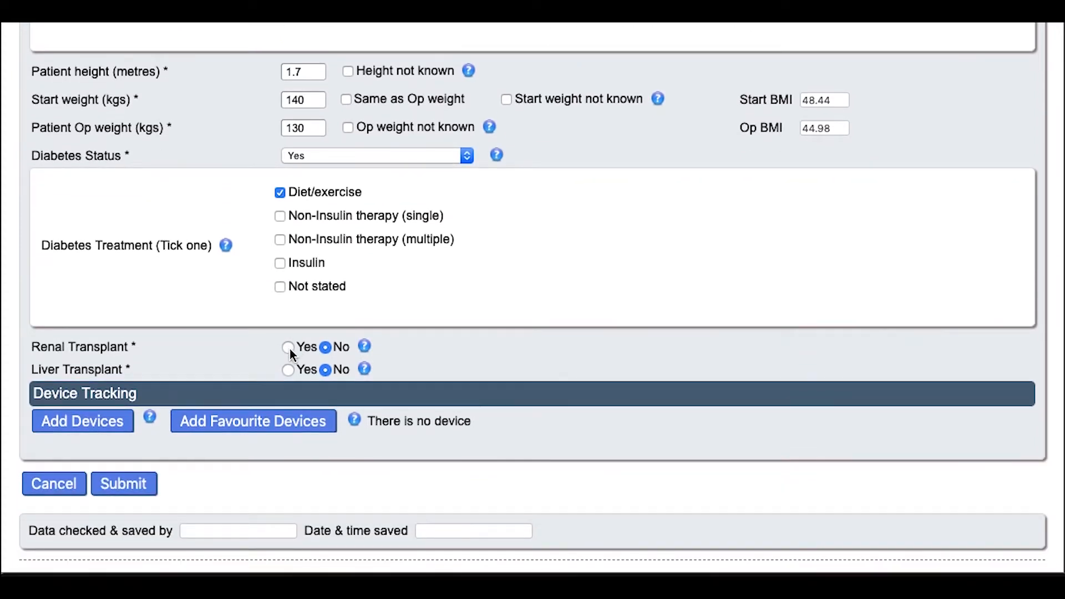
pyautogui.click(289, 349)
pyautogui.click(288, 370)
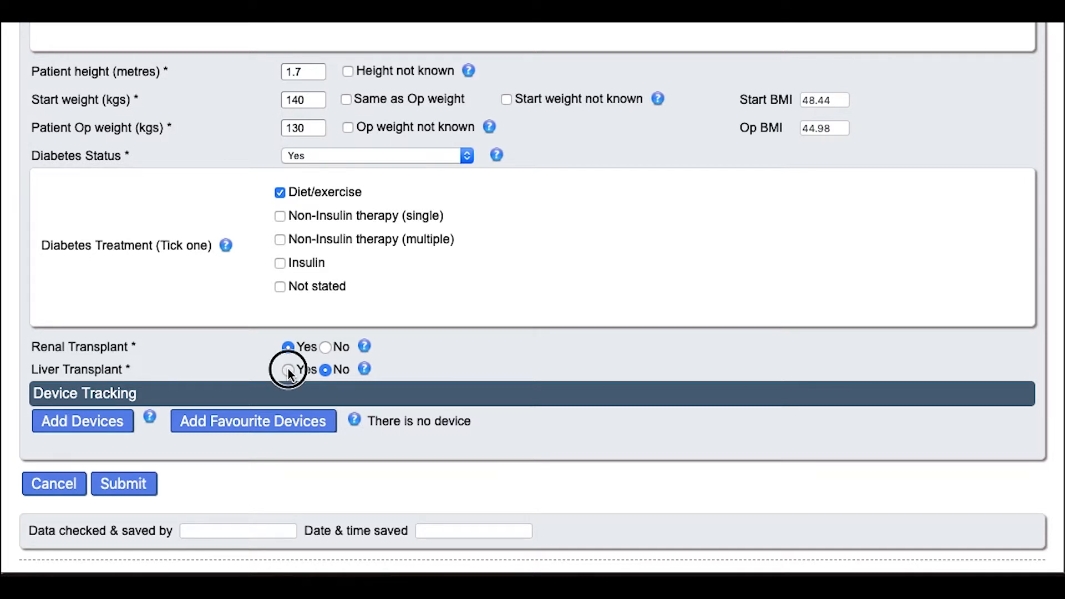
pyautogui.click(327, 349)
pyautogui.click(325, 370)
# Attach the favourite Endo Gia Tri Staple stapling device and bring up the Add Device form
pyautogui.scroll(-2, 320, 461)
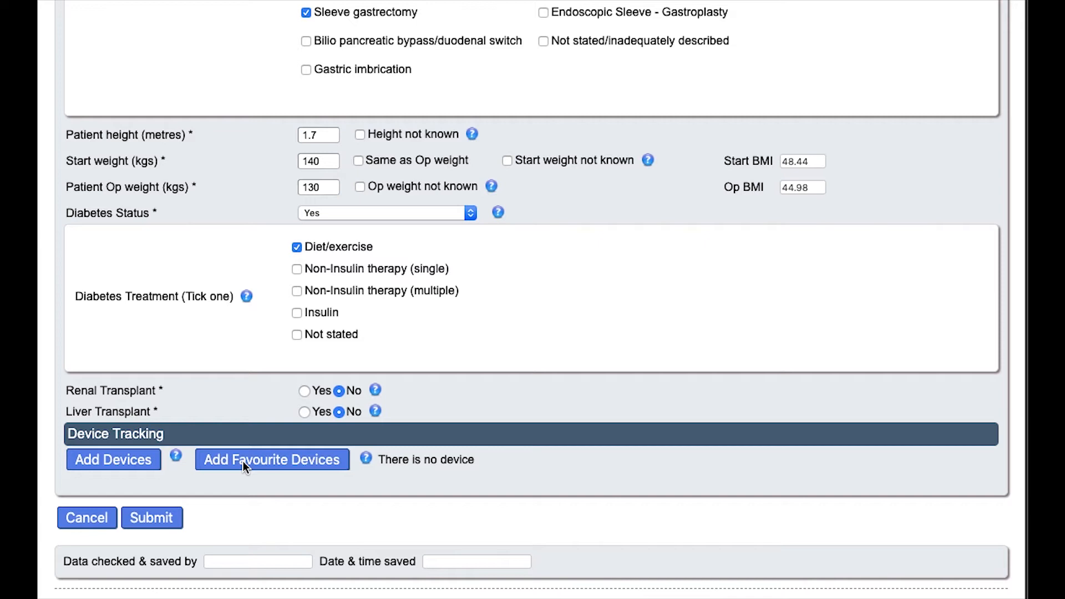
pyautogui.click(285, 459)
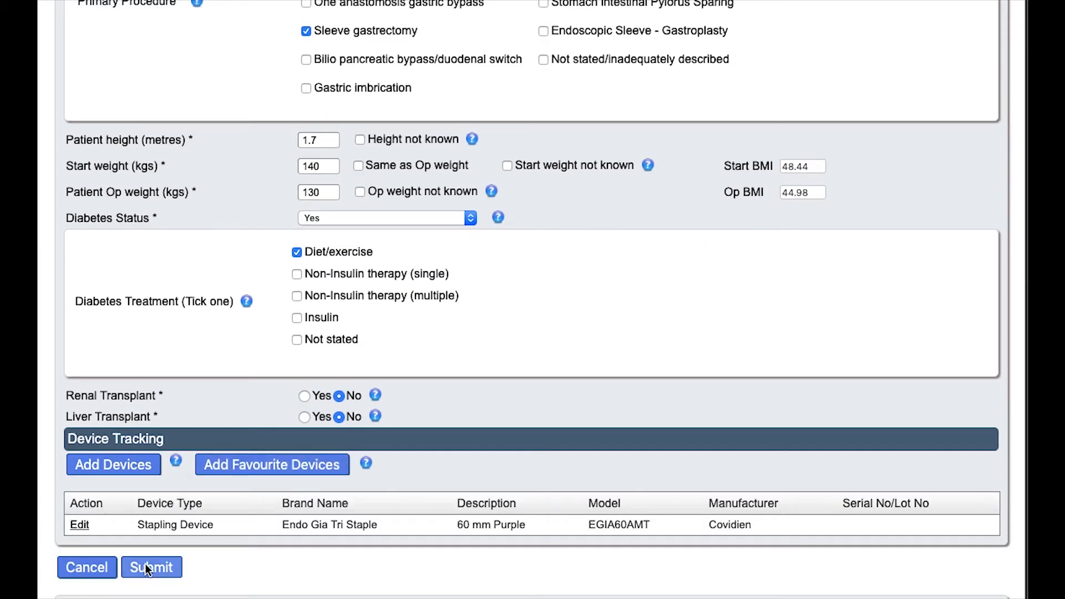
pyautogui.click(130, 468)
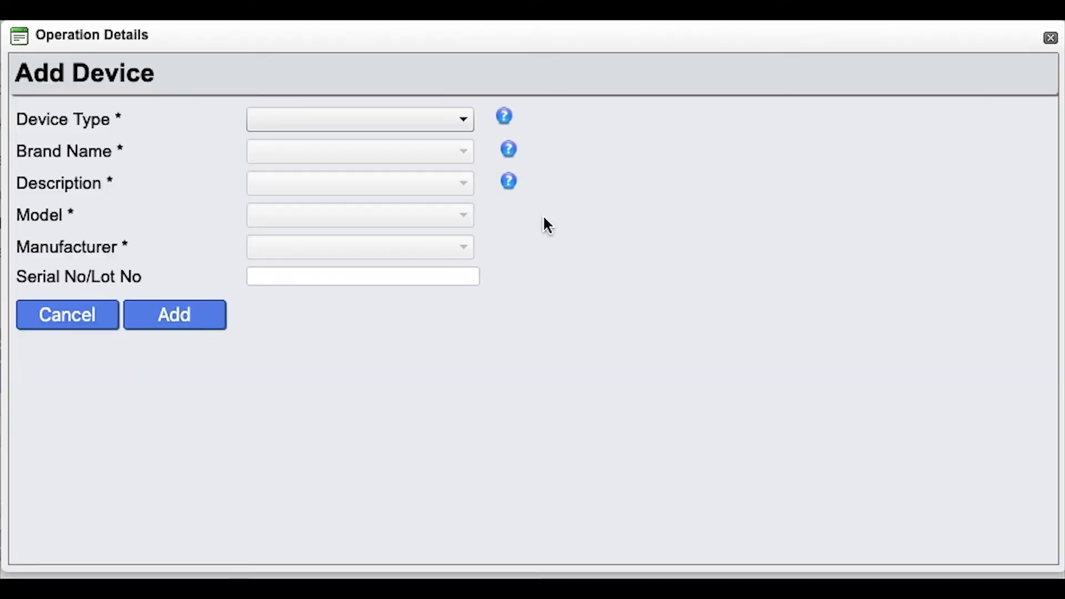
# Pick Stapling Device, brand Endo GIA Tri Staple, description 60mm Purple (Manual)
pyautogui.click(439, 120)
pyautogui.click(385, 209)
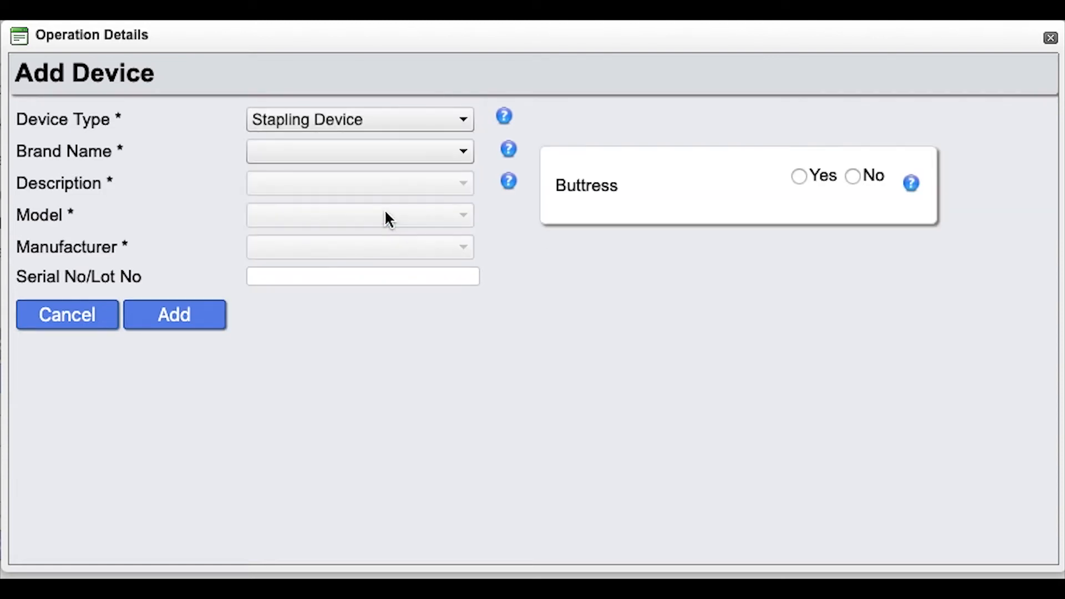
pyautogui.click(435, 146)
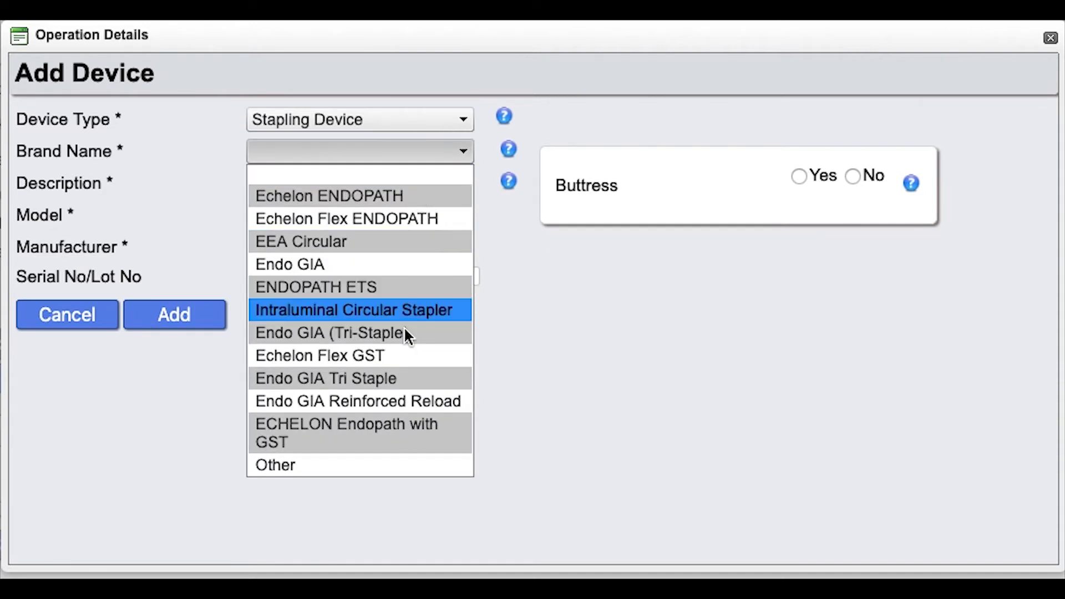
pyautogui.click(406, 377)
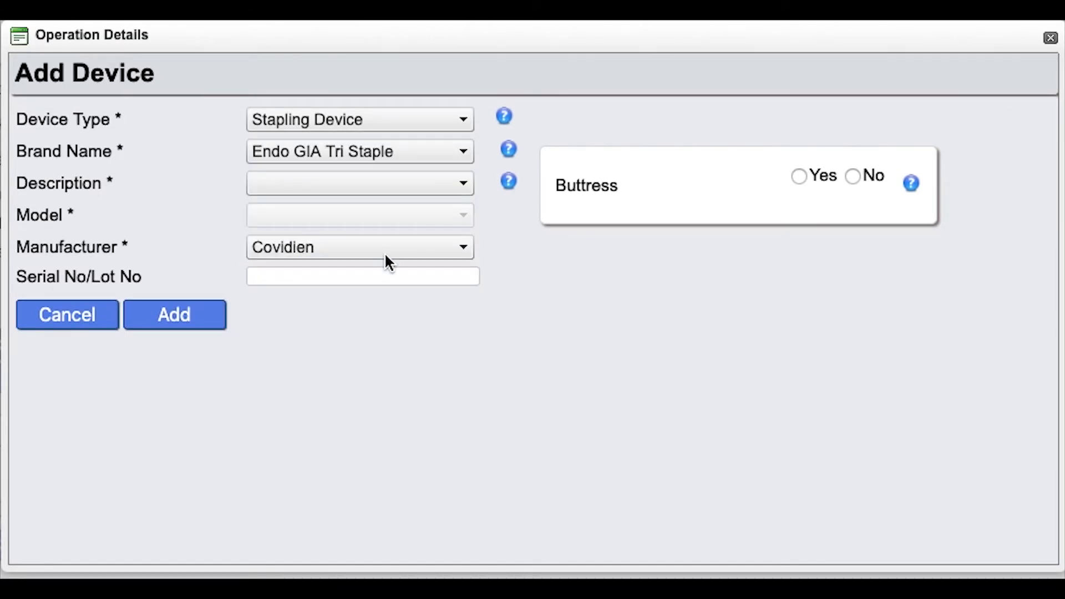
pyautogui.click(393, 188)
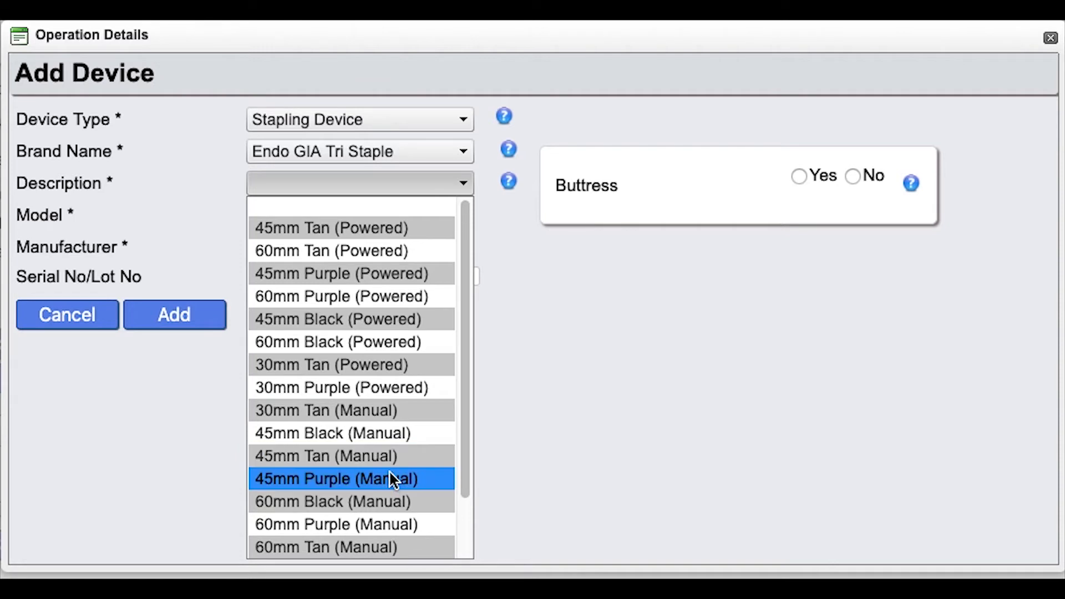
pyautogui.click(387, 523)
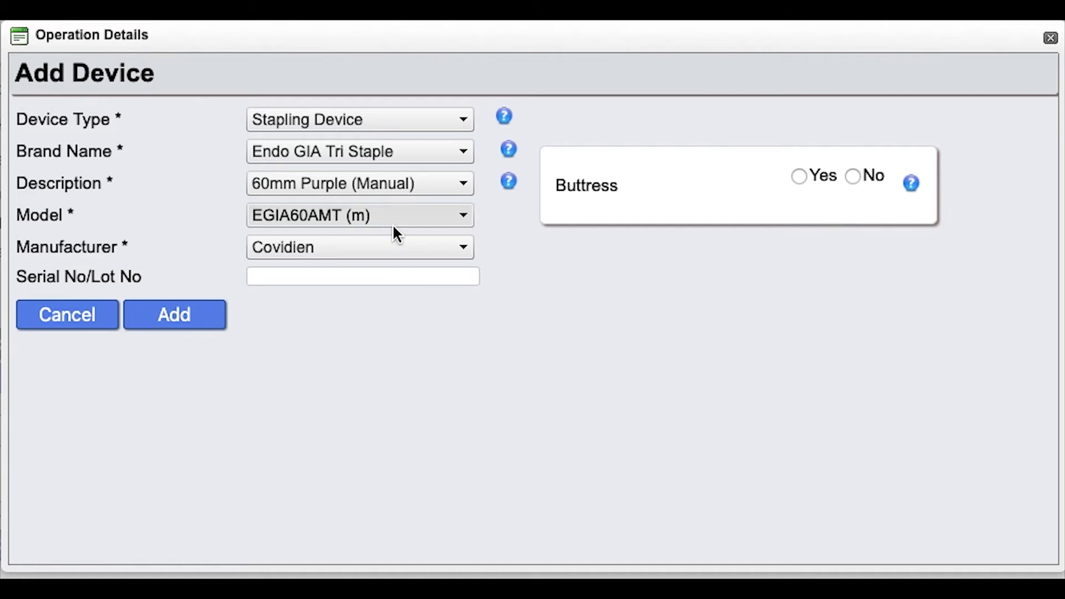
pyautogui.click(386, 277)
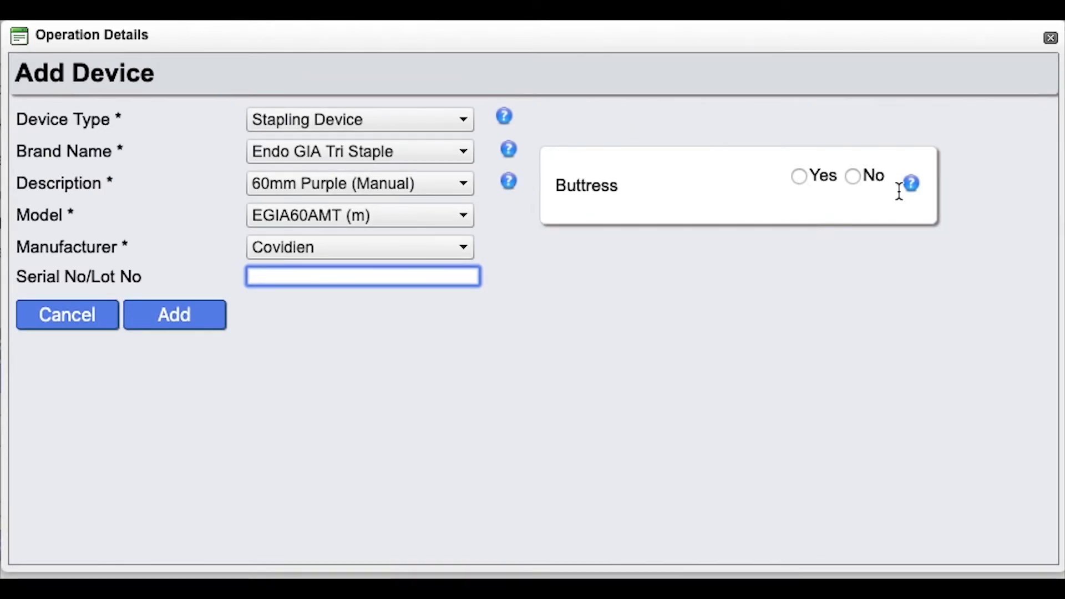
# Record a GORE Seamguard buttress as used and add the device to the operation
pyautogui.moveTo(913, 188)
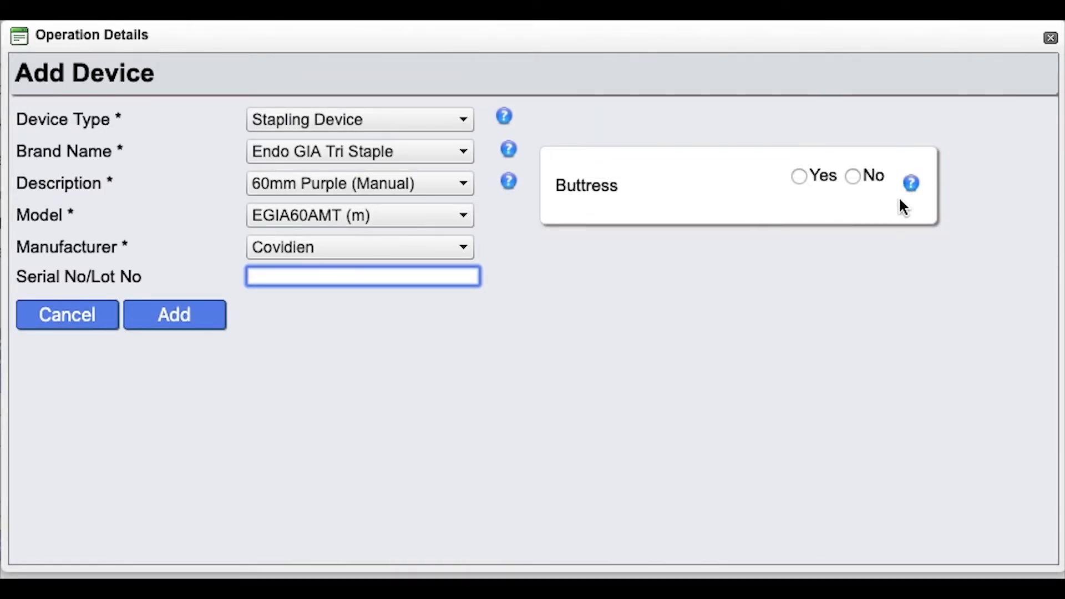
pyautogui.click(799, 175)
pyautogui.click(772, 242)
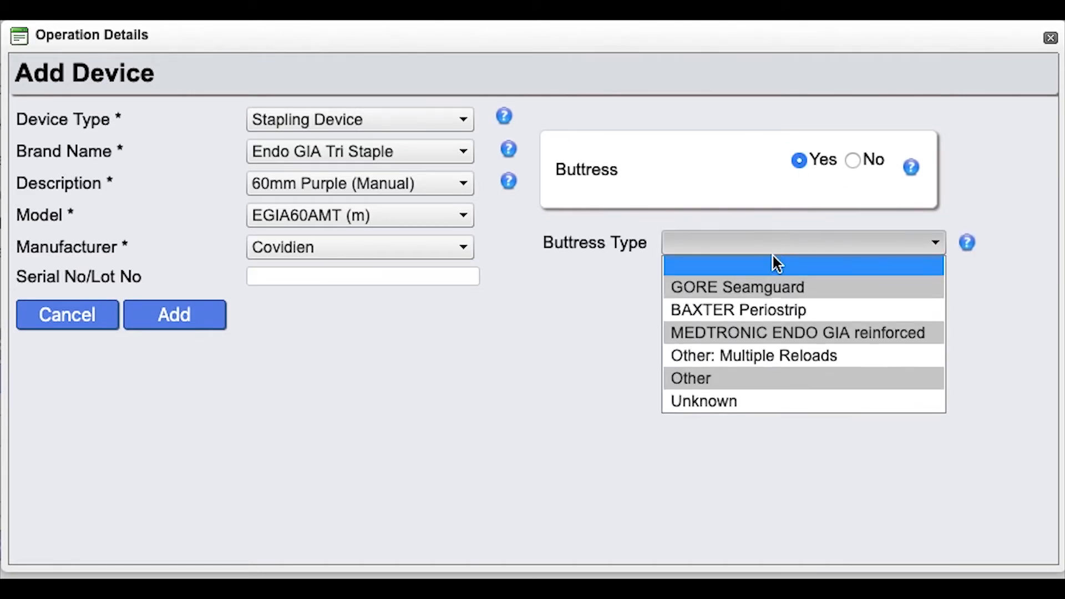
pyautogui.click(770, 285)
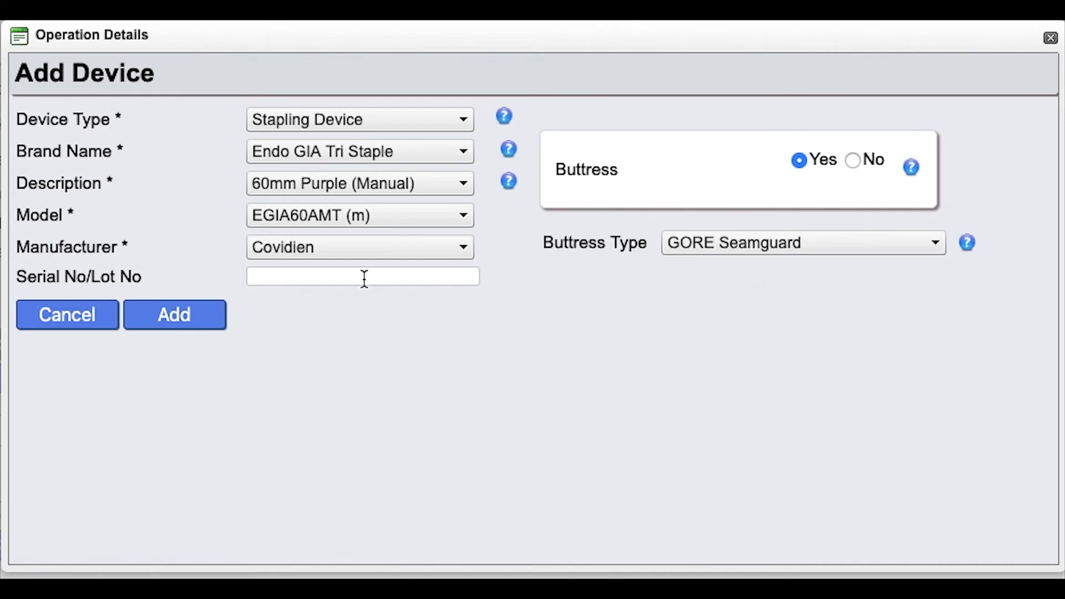
pyautogui.click(187, 314)
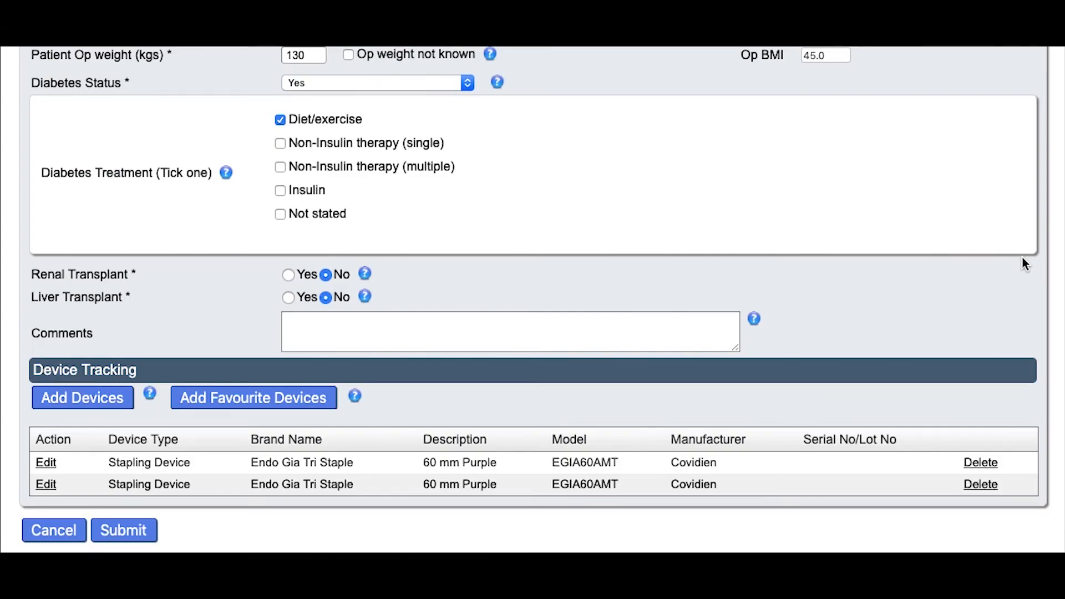
# Review the sleeve gastrectomy Operation Details page and submit the record
pyautogui.scroll(10, 1023, 257)
pyautogui.scroll(8, 1023, 258)
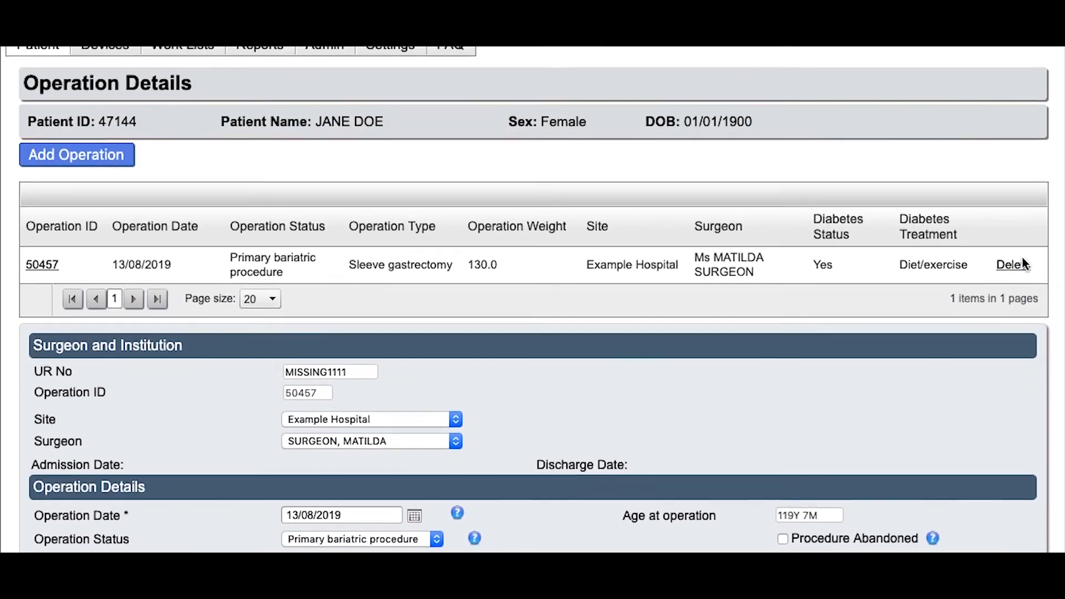
pyautogui.scroll(-4, 1022, 258)
pyautogui.scroll(-12, 1023, 259)
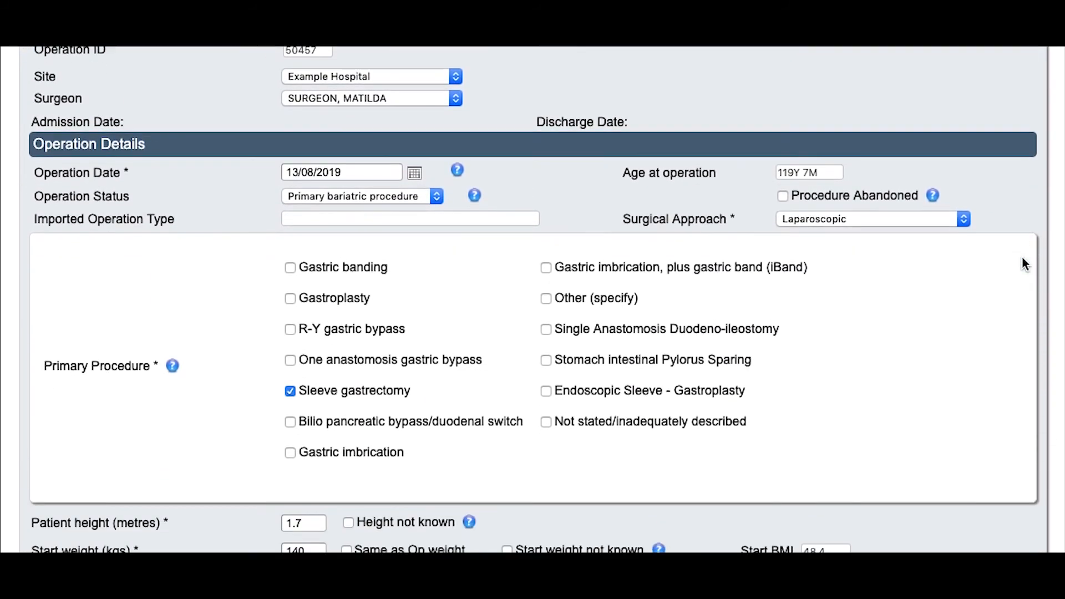
pyautogui.scroll(-3, 1022, 259)
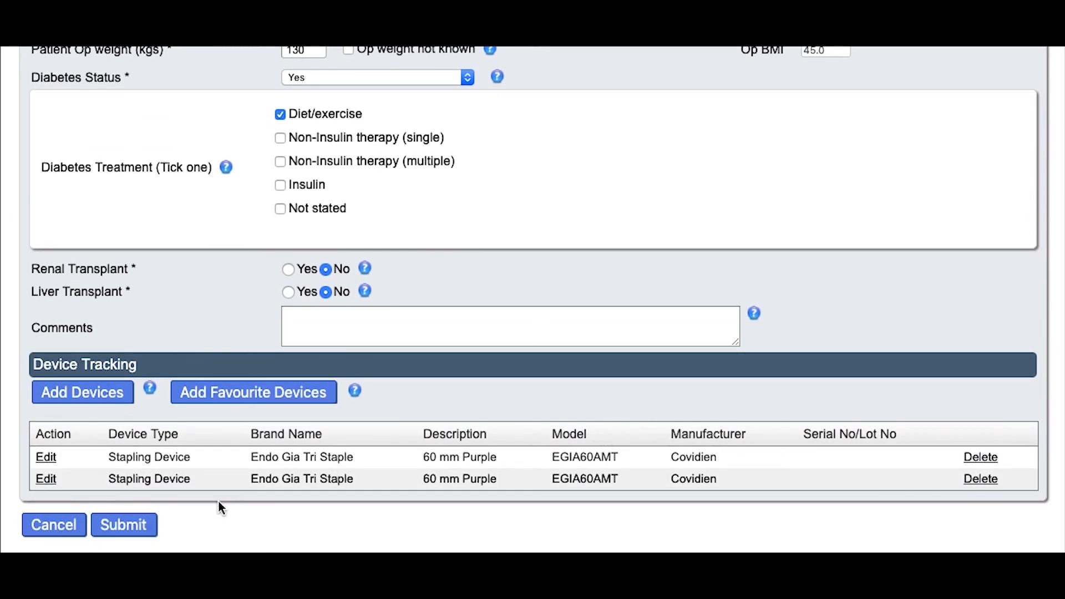
pyautogui.click(139, 525)
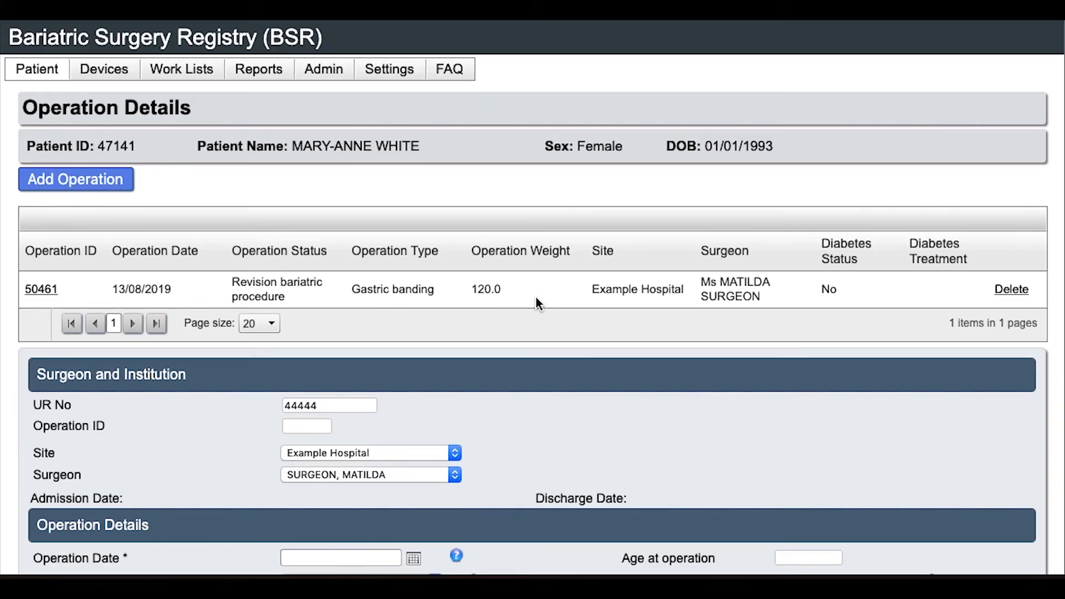
# Set the revision operation date to 13/08/2019 from the calendar
pyautogui.scroll(-4, 536, 300)
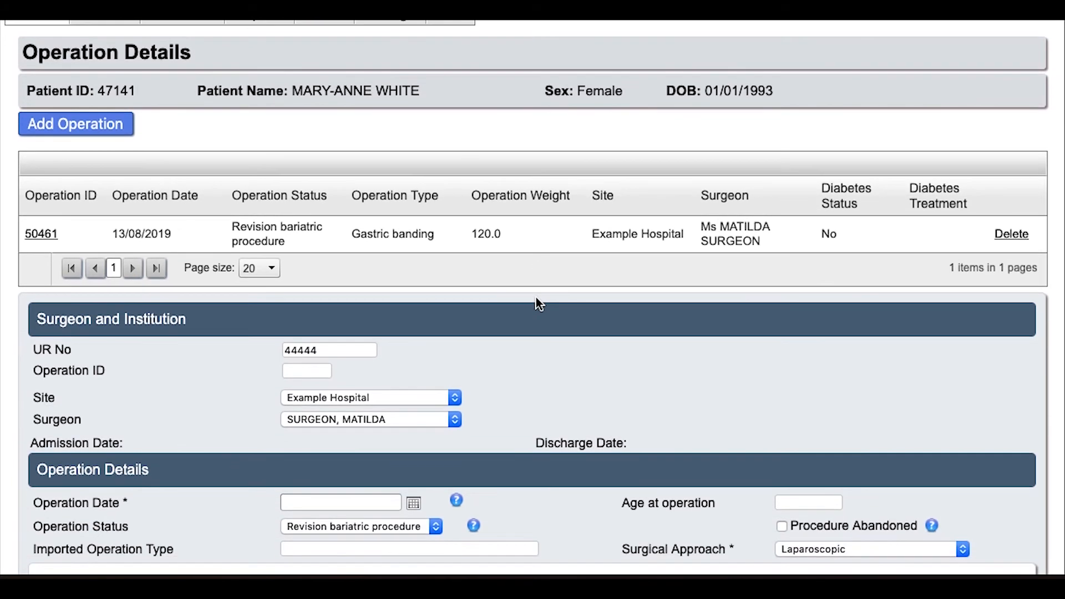
pyautogui.scroll(-3, 536, 300)
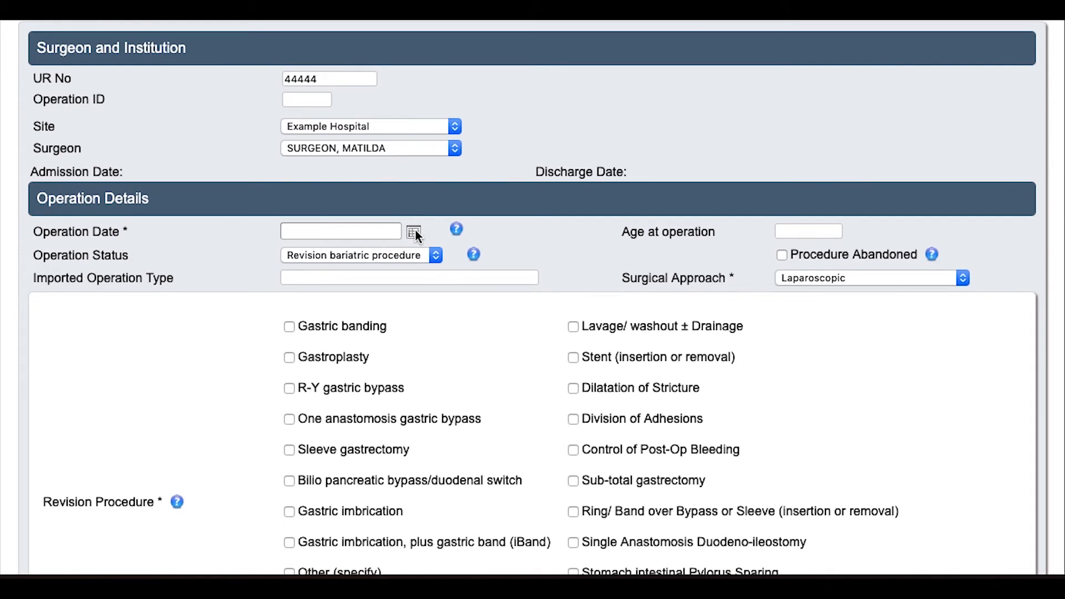
pyautogui.click(415, 230)
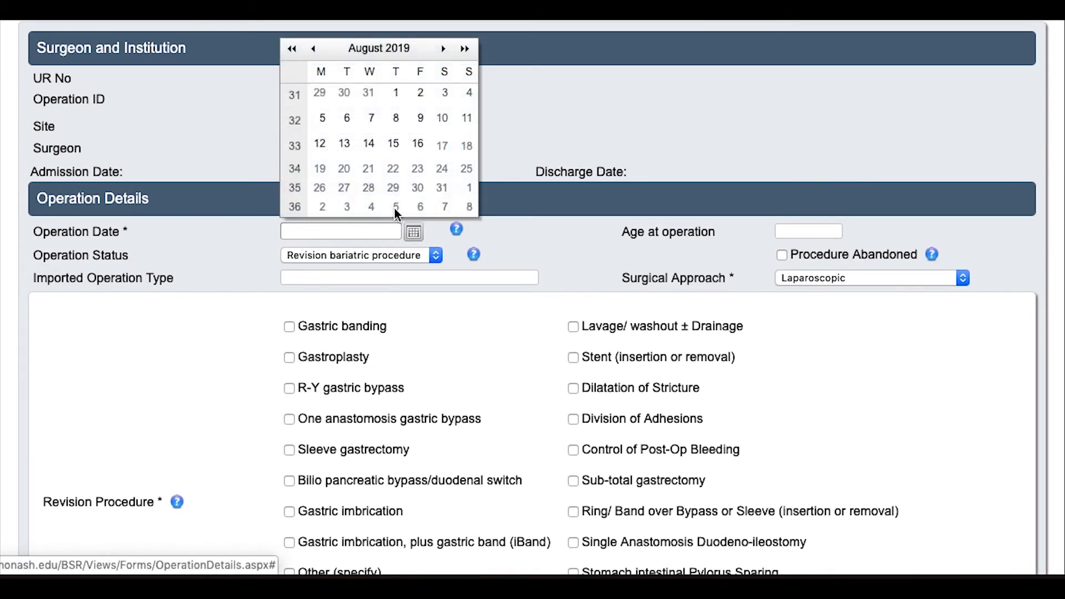
pyautogui.click(344, 145)
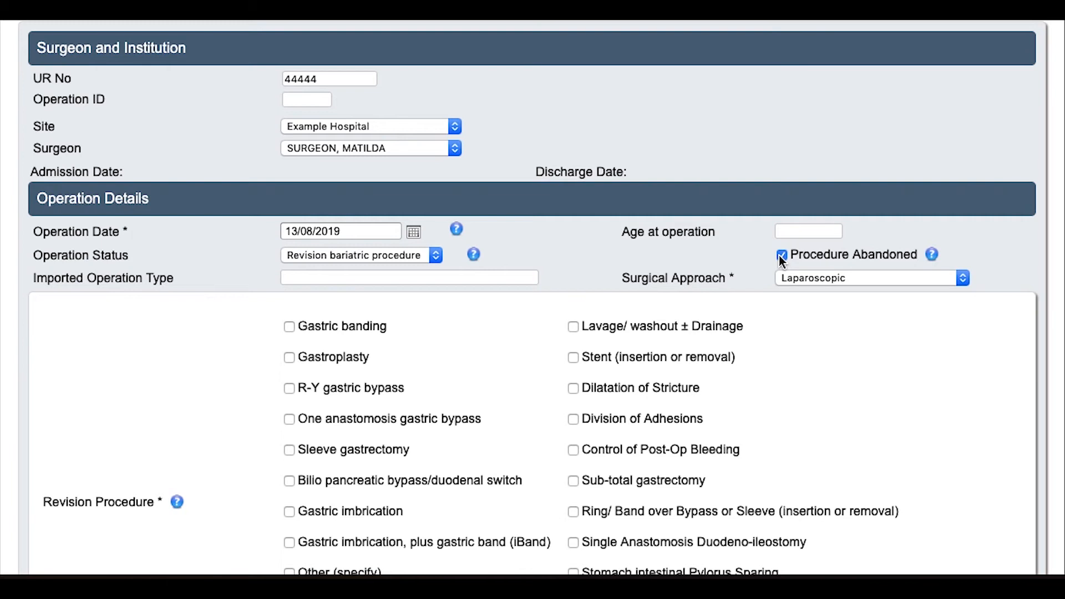
# Keep Laparoscopic approach, tick Surgical Reversal Gastric Band, and mark it an Unplanned Revision
pyautogui.scroll(-5, 780, 258)
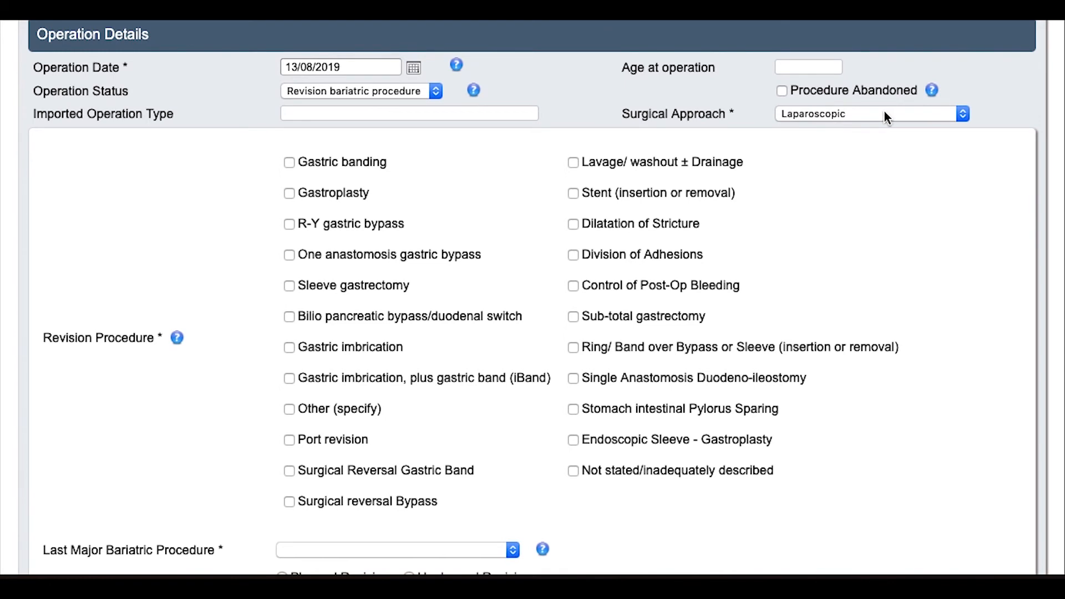
pyautogui.click(885, 115)
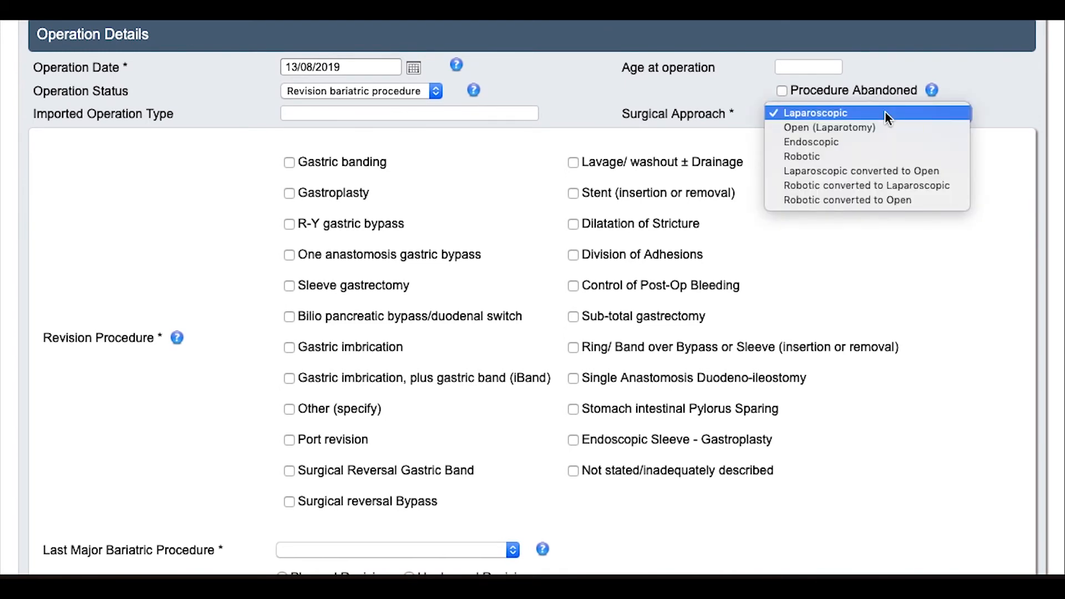
pyautogui.click(885, 112)
pyautogui.scroll(-3, 956, 341)
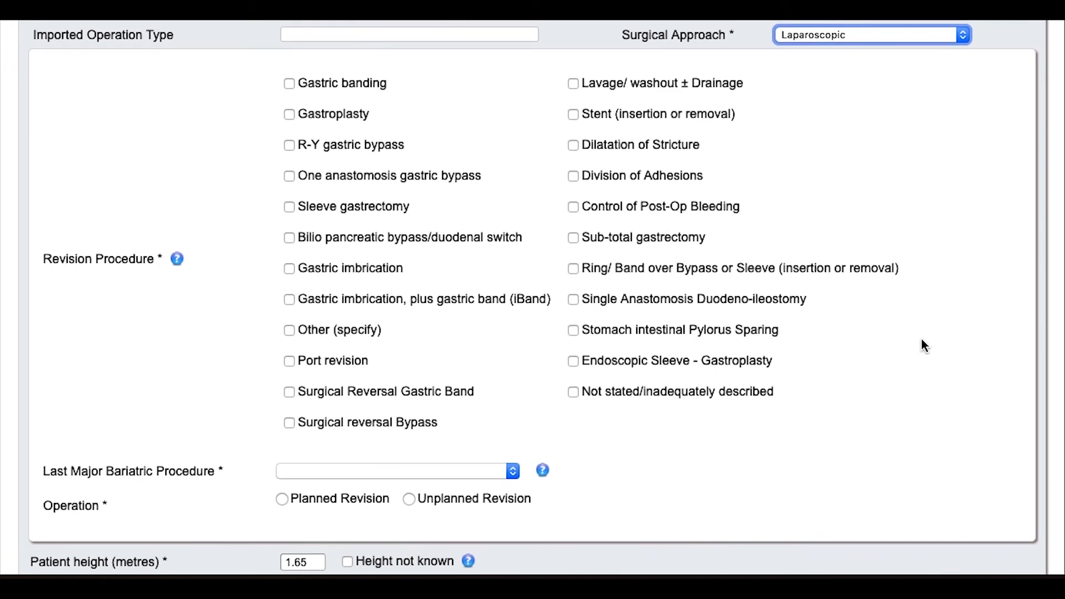
pyautogui.click(321, 331)
pyautogui.scroll(-1, 320, 333)
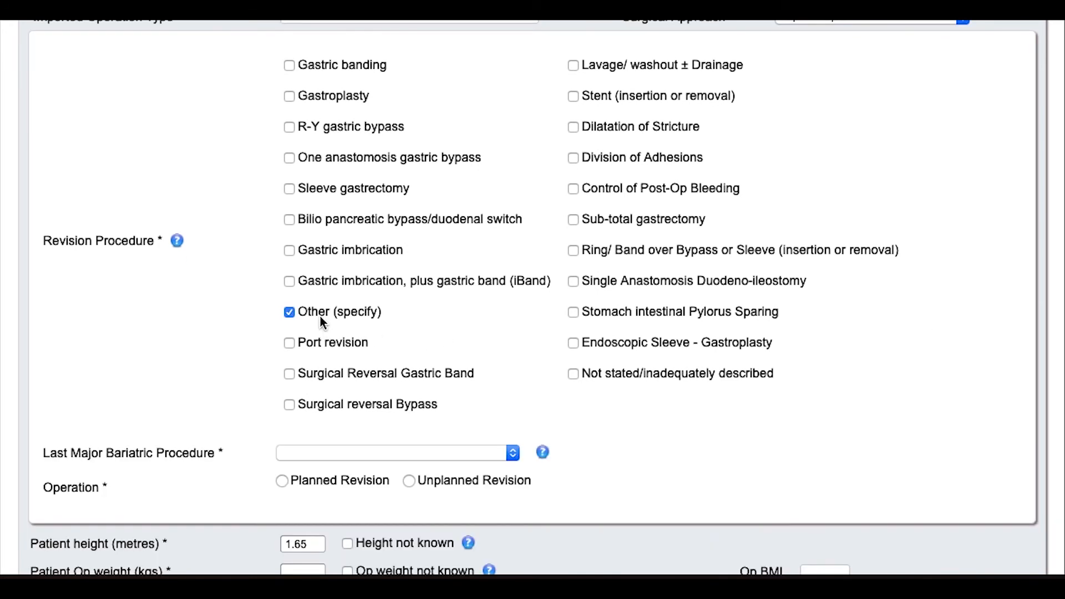
pyautogui.click(323, 309)
pyautogui.click(333, 371)
pyautogui.scroll(-1, 612, 419)
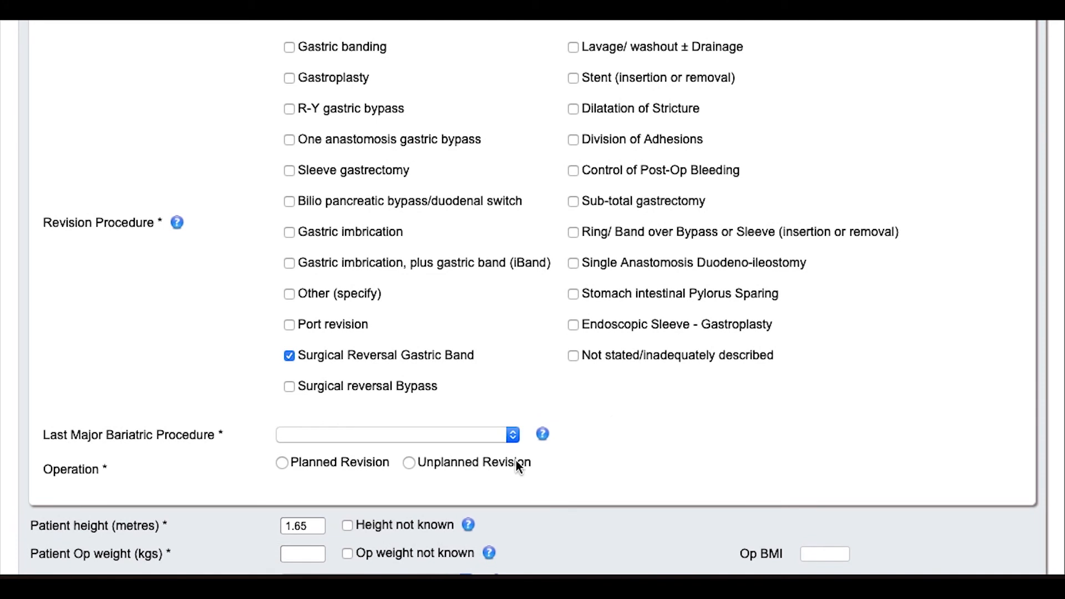
pyautogui.click(447, 463)
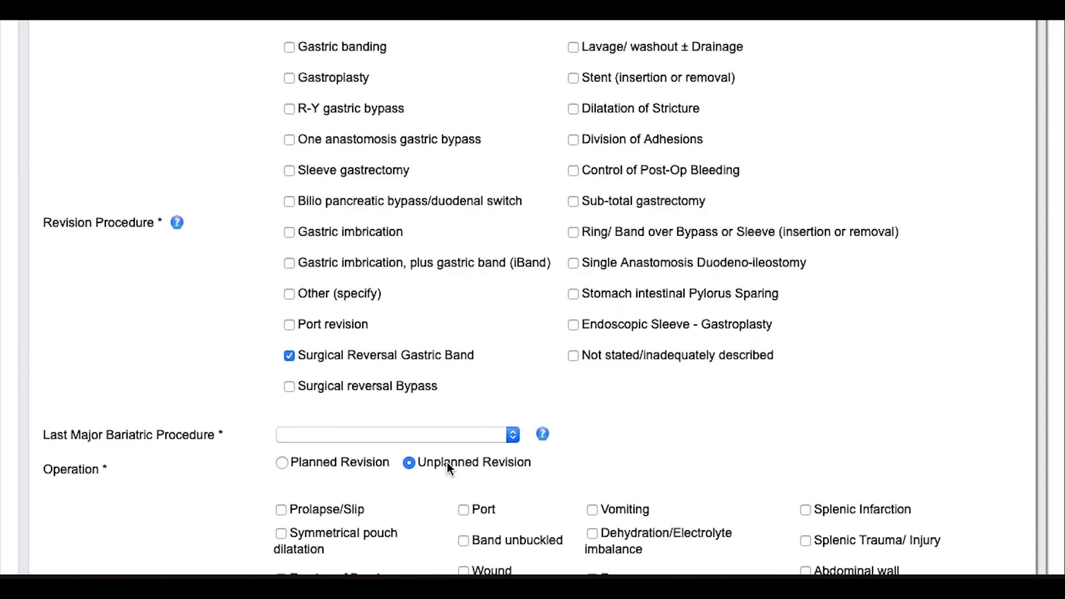
# Give port site hernia as the revision reason and Gastric banding as last major procedure
pyautogui.scroll(-5, 447, 464)
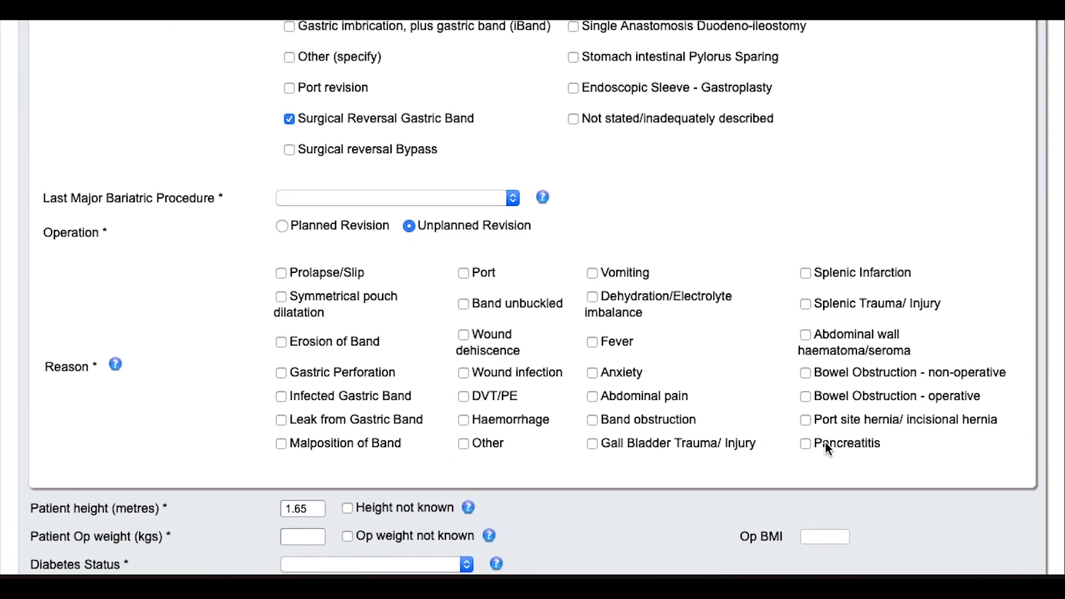
pyautogui.click(860, 425)
pyautogui.click(513, 198)
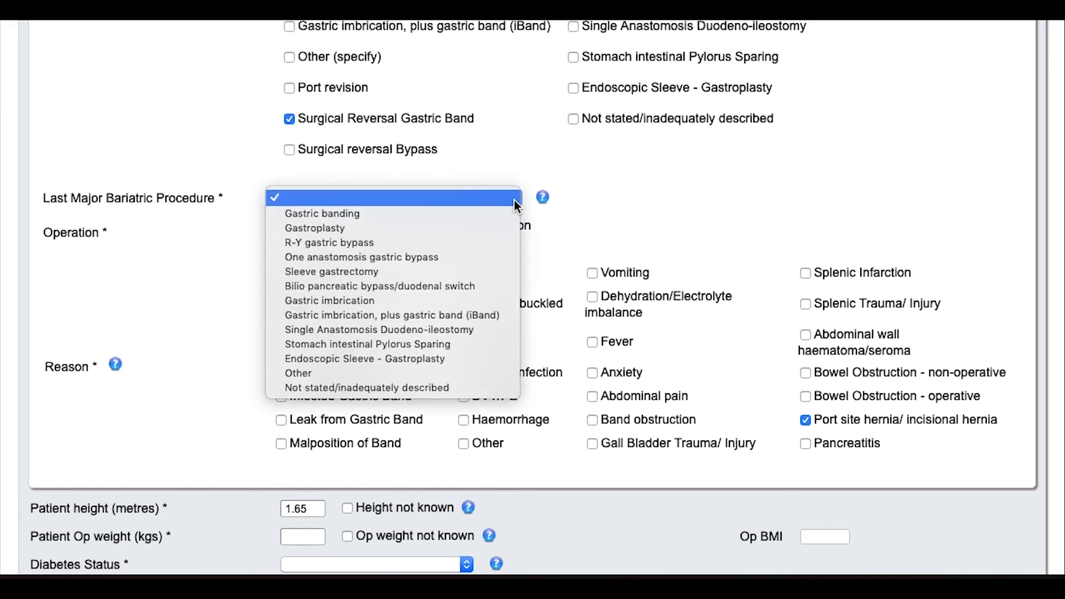
pyautogui.click(510, 212)
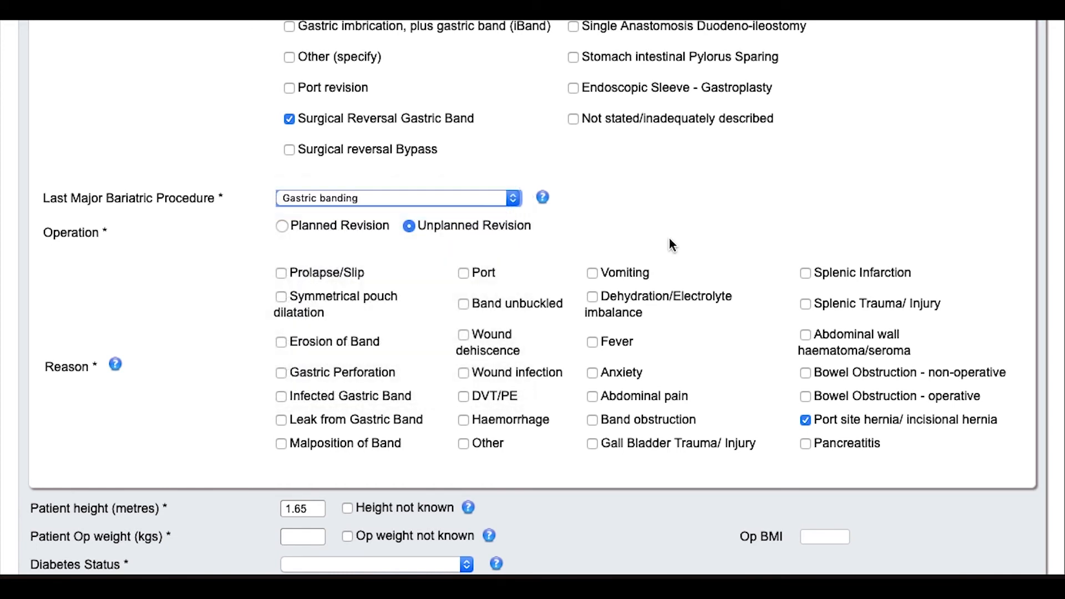
# Enter an op weight of 115 kg with the existing 1.65 m height
pyautogui.scroll(-3, 704, 125)
pyautogui.scroll(-1, 706, 131)
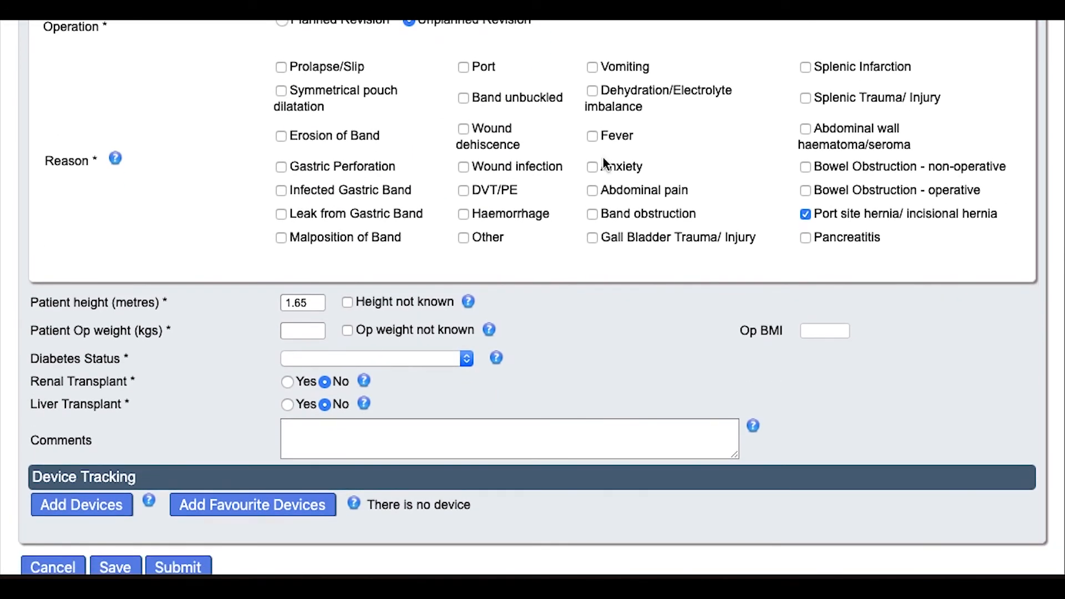
pyautogui.doubleClick(304, 302)
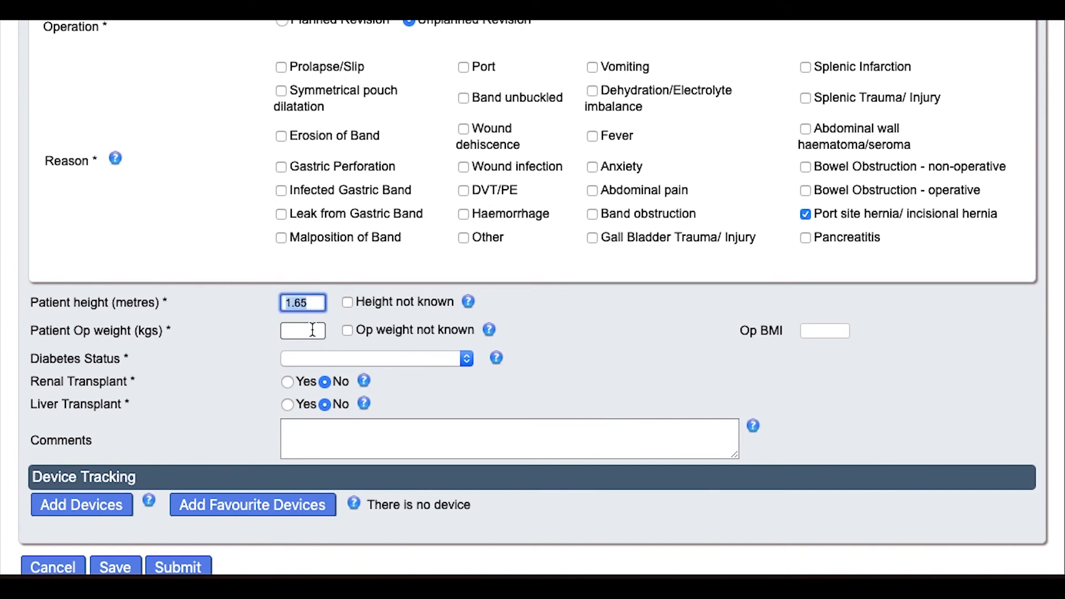
pyautogui.click(312, 330)
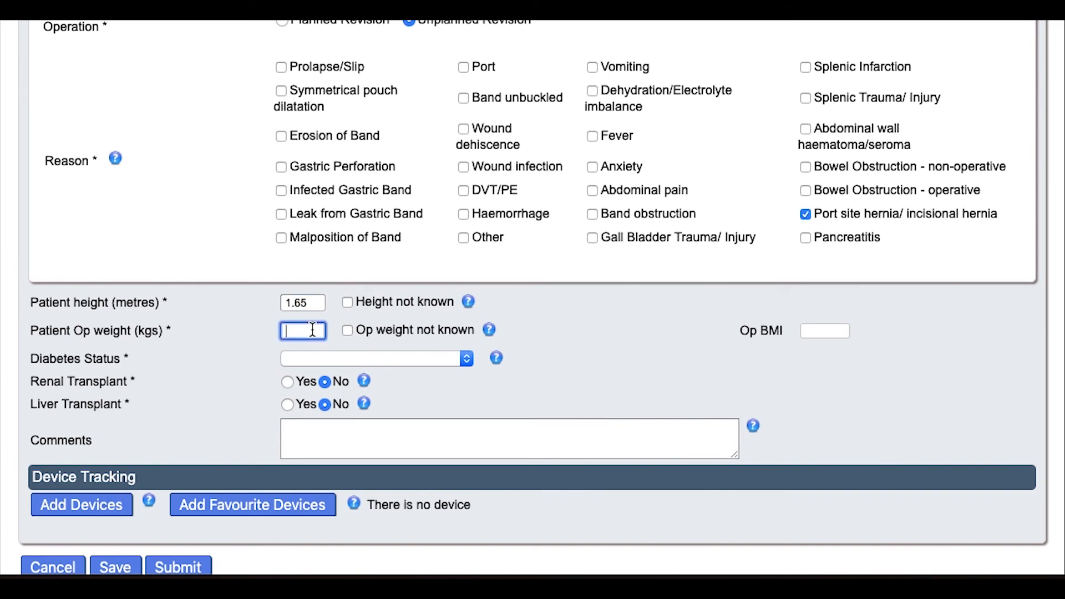
pyautogui.write('115')
pyautogui.click(500, 398)
# Set diabetes status to No and leave renal transplant at No
pyautogui.click(445, 358)
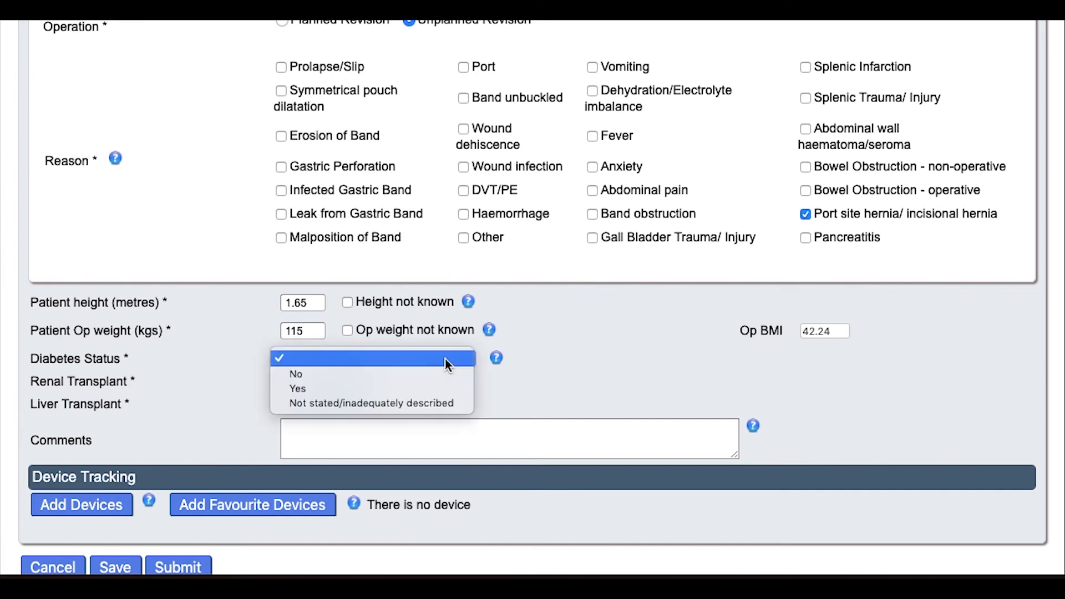
pyautogui.click(440, 387)
pyautogui.scroll(-1, 503, 391)
pyautogui.scroll(-3, 503, 395)
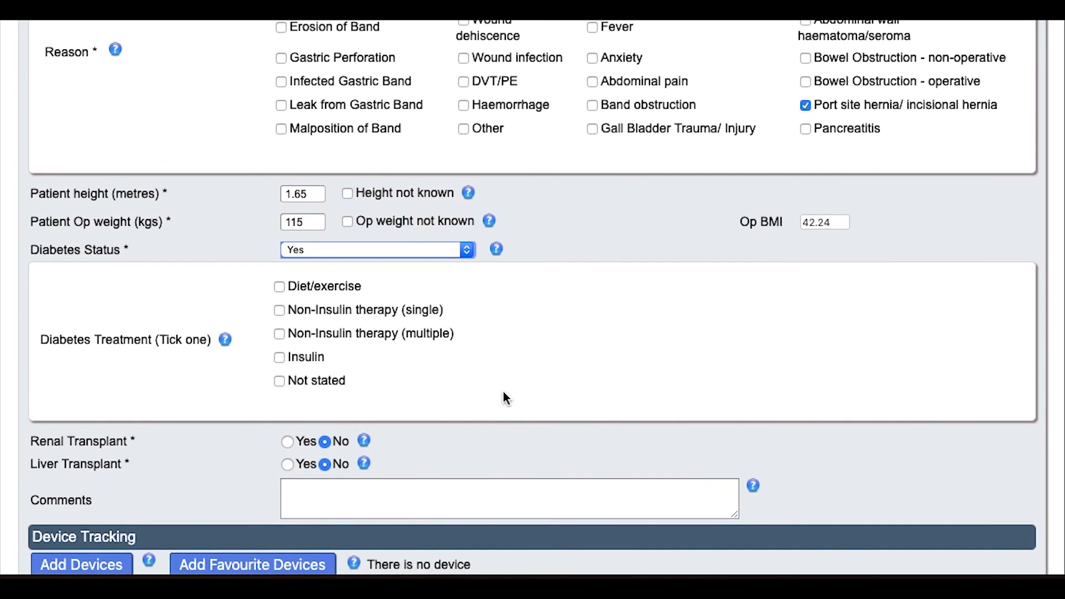
pyautogui.click(312, 250)
pyautogui.click(312, 233)
pyautogui.scroll(-2, 446, 347)
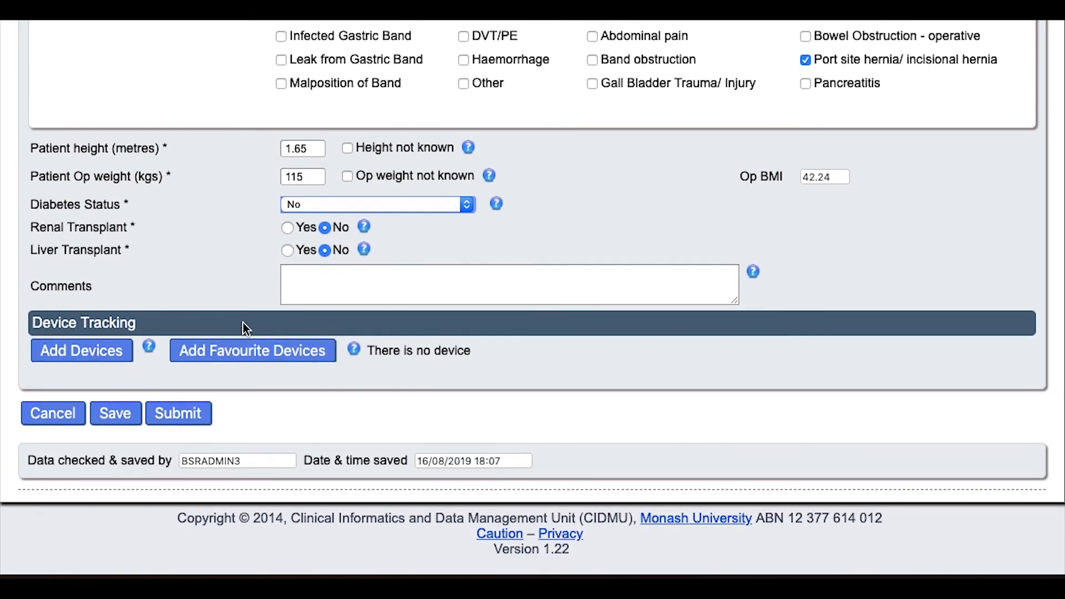
pyautogui.click(287, 228)
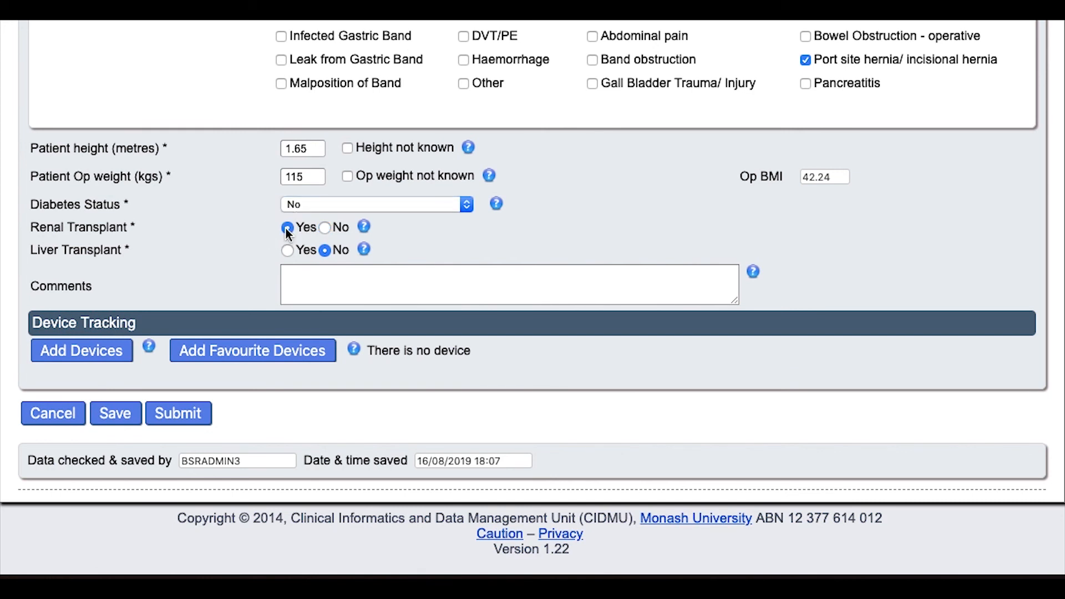
pyautogui.click(324, 228)
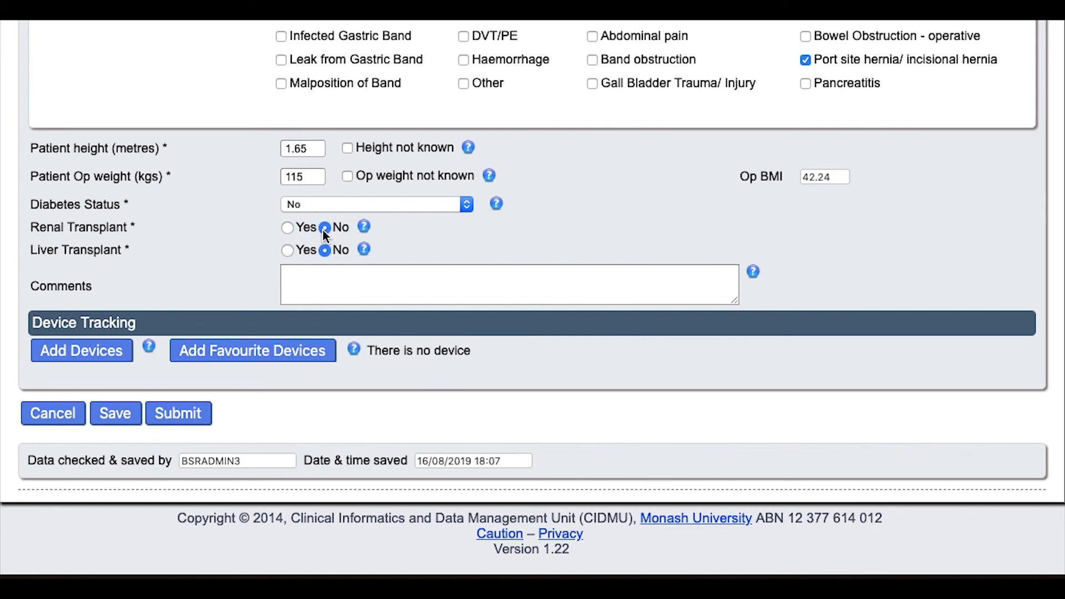